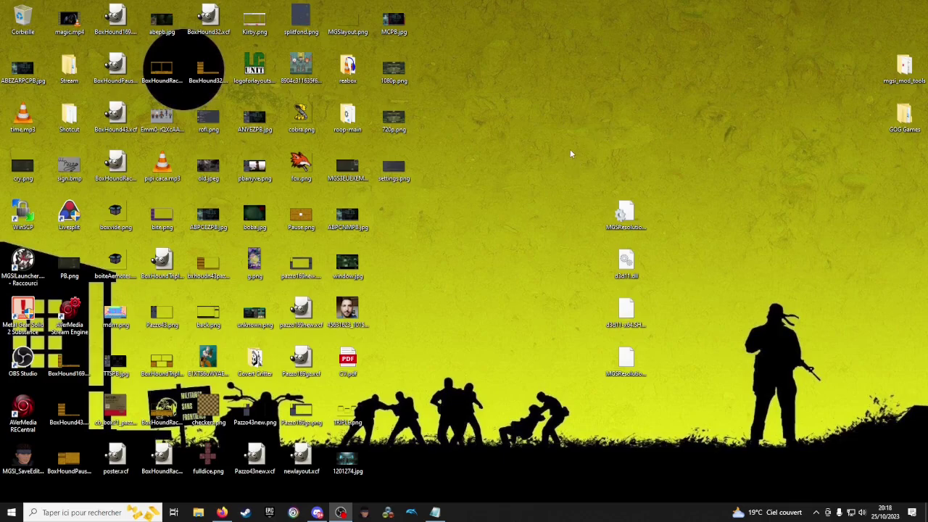
Move the four resolution patch files, including d3d11.dll and MGSResolutionPatch.ini, from the desktop into the Steam game folder MGS3
{"action": "left_click_drag", "start_coordinate": [544, 114], "coordinate": [777, 466]}
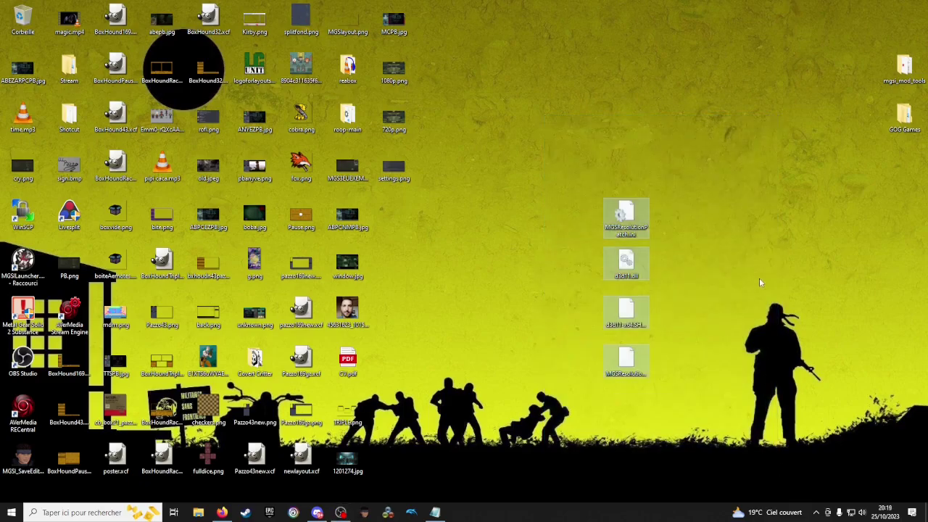
{"action": "right_click", "coordinate": [722, 167]}
{"action": "left_click", "coordinate": [548, 481]}
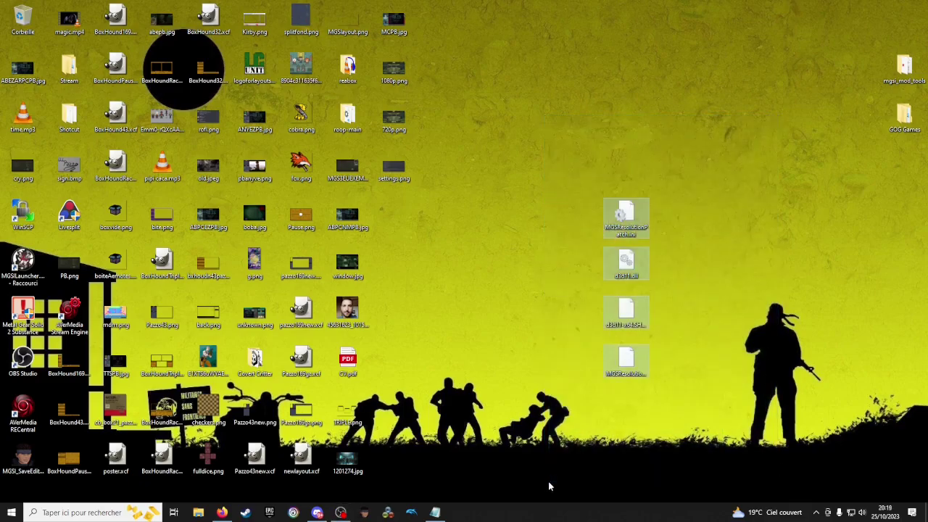
{"action": "left_click", "coordinate": [752, 273]}
{"action": "left_click_drag", "start_coordinate": [740, 166], "coordinate": [606, 407]}
{"action": "left_click", "coordinate": [198, 512]}
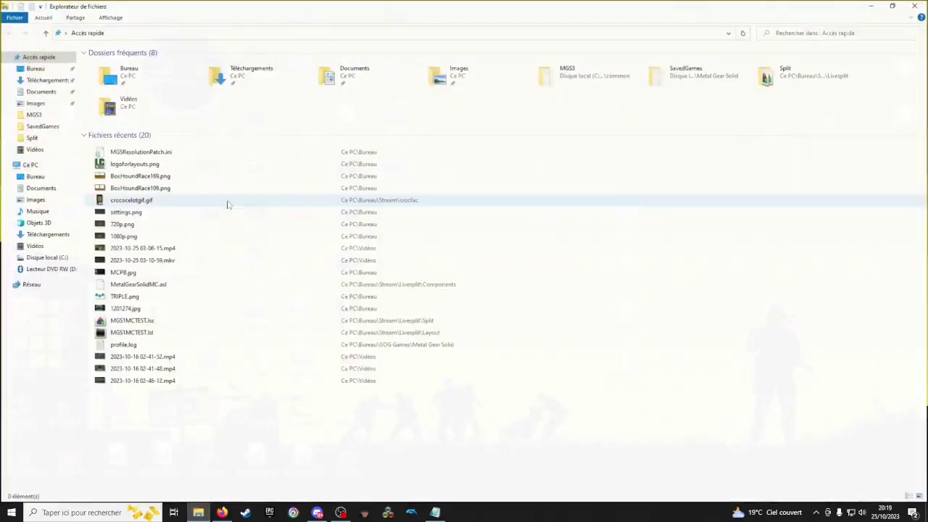
{"action": "left_click", "coordinate": [40, 116]}
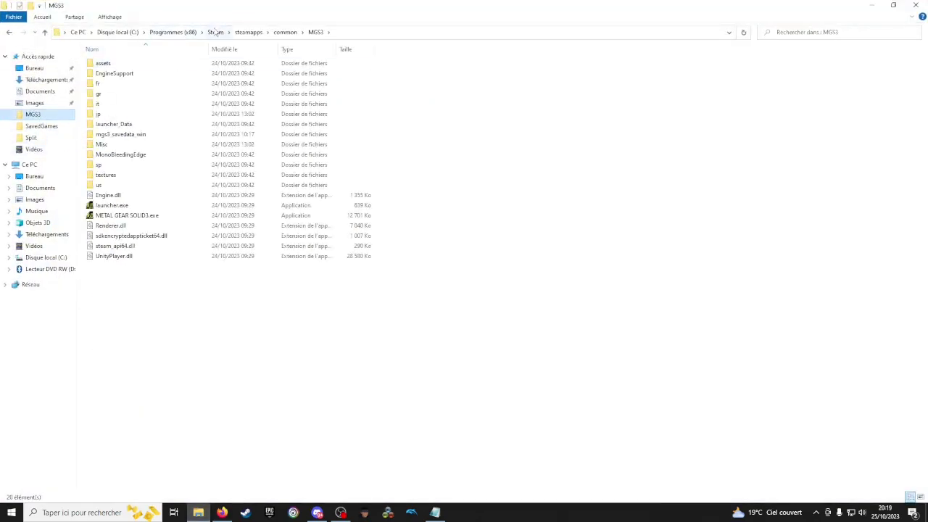
{"action": "left_click", "coordinate": [181, 301]}
{"action": "key", "text": "ctrl+v"}
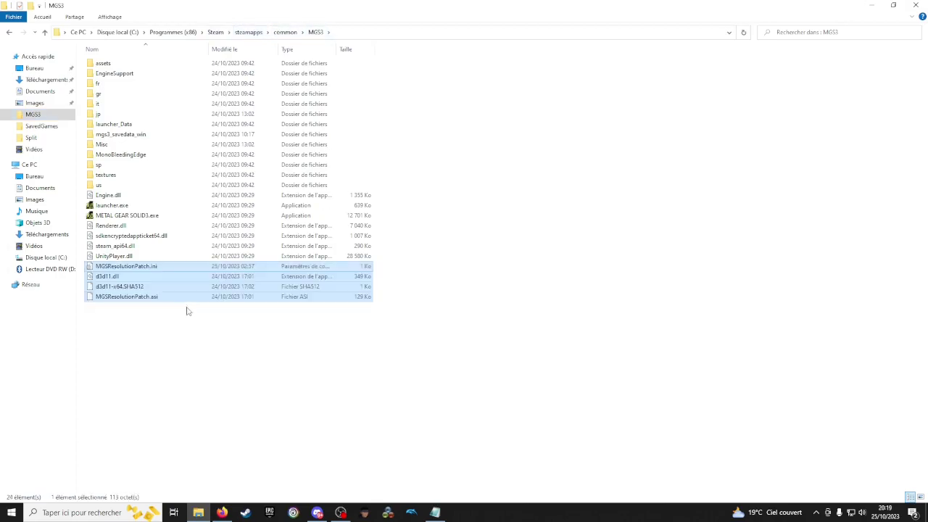
{"action": "left_click", "coordinate": [182, 342]}
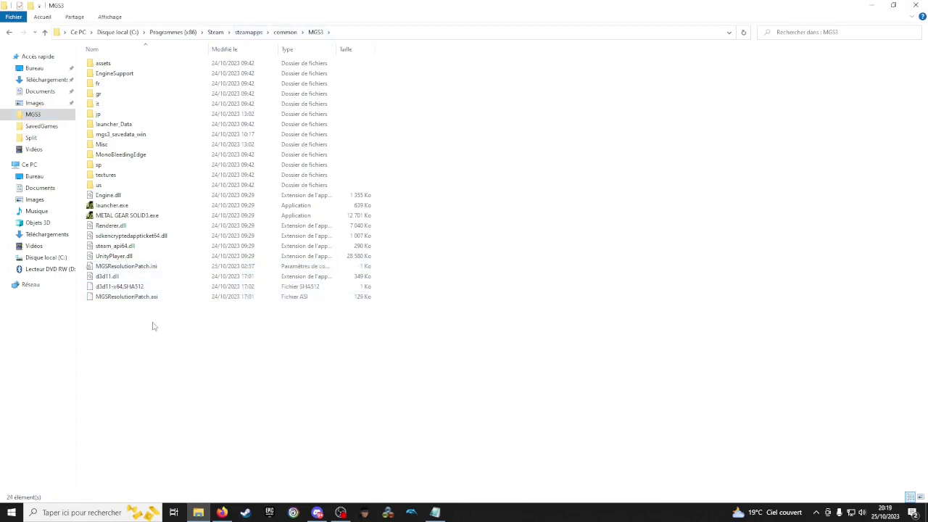
Open MGSResolutionPatch.ini in Notepad and examine its window size and resolution values
{"action": "left_click", "coordinate": [108, 270]}
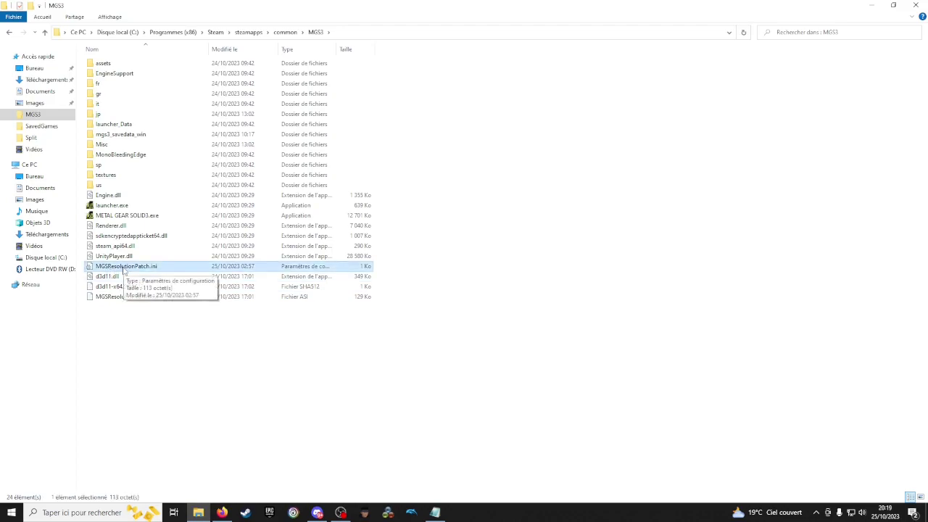
{"action": "right_click", "coordinate": [123, 268]}
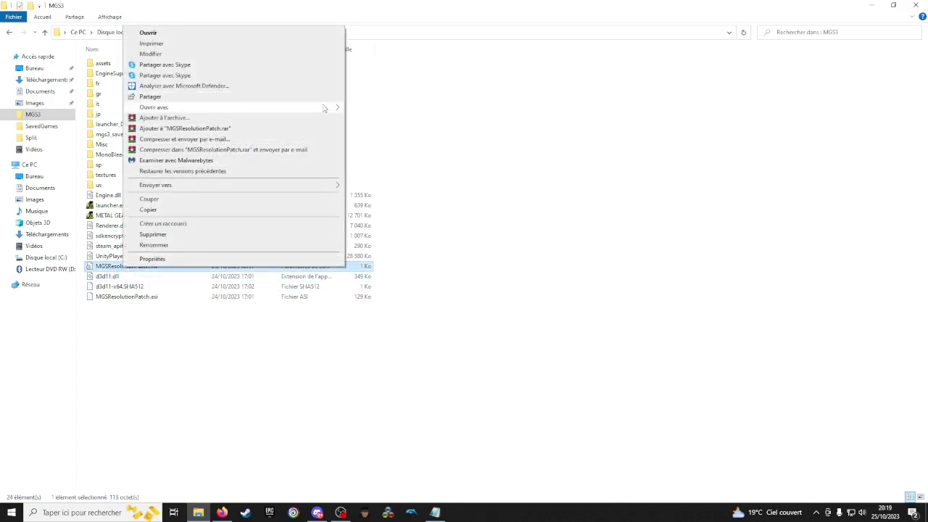
{"action": "mouse_move", "coordinate": [323, 107]}
{"action": "left_click", "coordinate": [373, 108]}
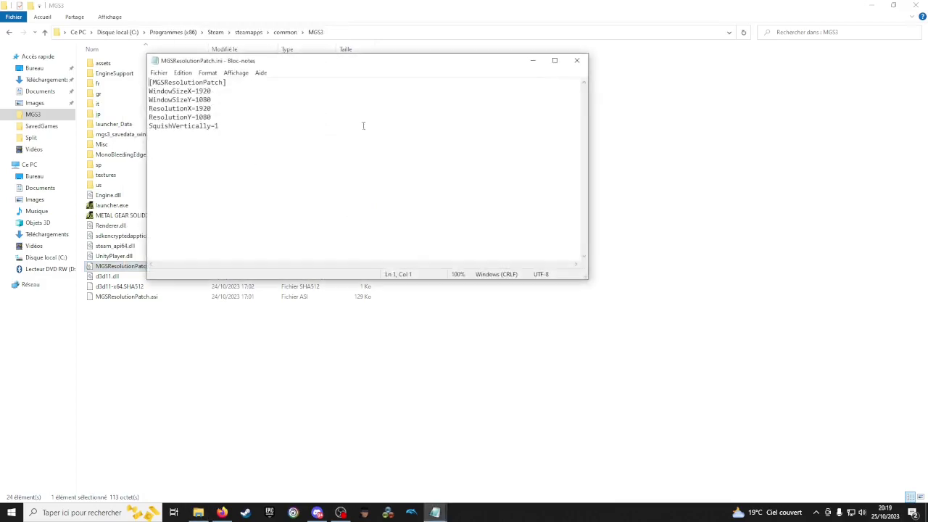
{"action": "double_click", "coordinate": [288, 58]}
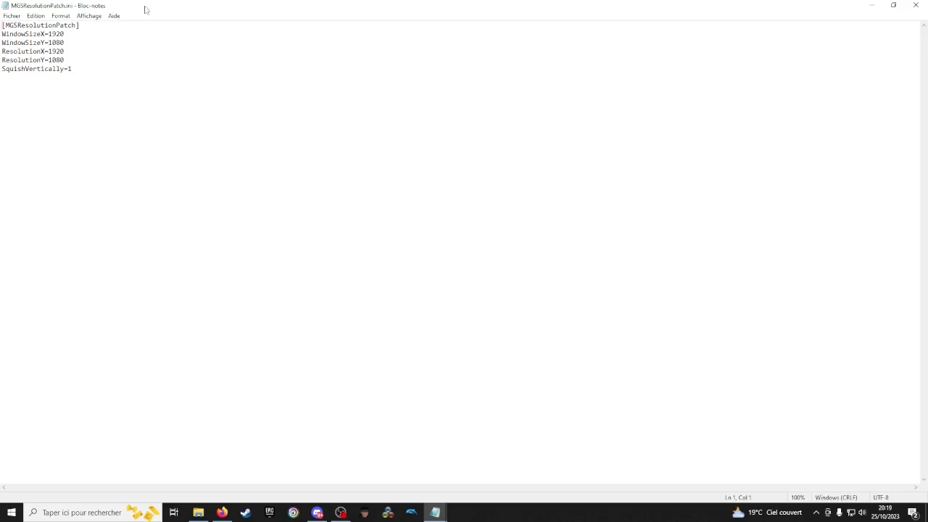
{"action": "left_click_drag", "start_coordinate": [67, 60], "coordinate": [61, 34]}
Switch to the NVIDIA Control Panel and select metal gear solid3.exe in the per-program 3D settings
{"action": "key", "text": "alt+Tab"}
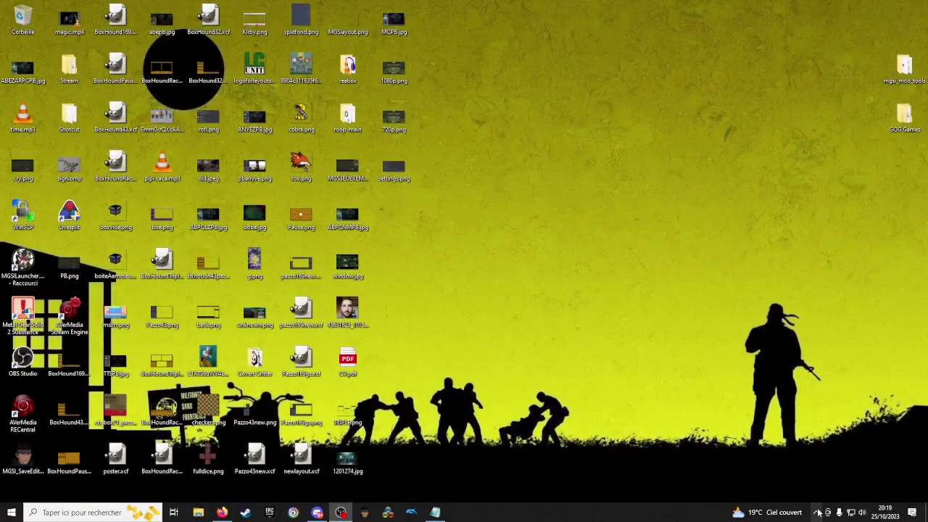
{"action": "left_click", "coordinate": [816, 512]}
{"action": "left_click", "coordinate": [835, 475]}
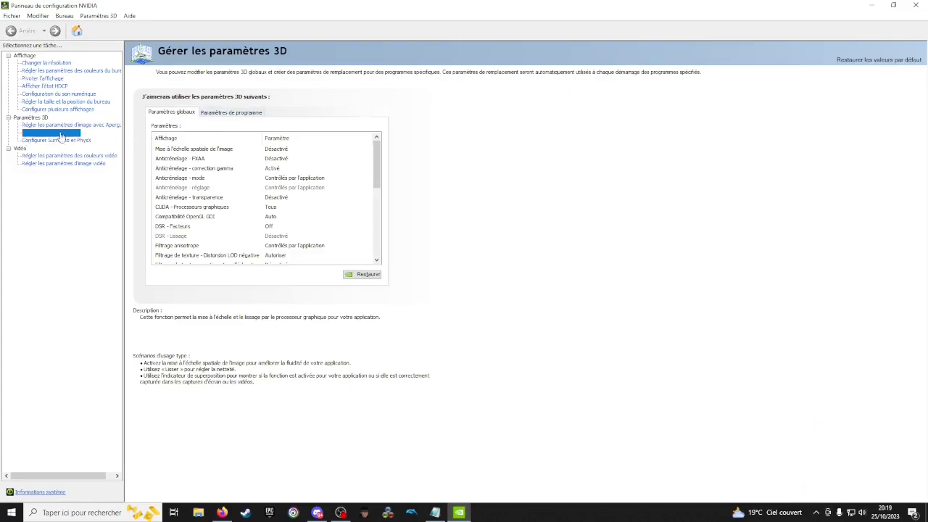
{"action": "left_click", "coordinate": [225, 114]}
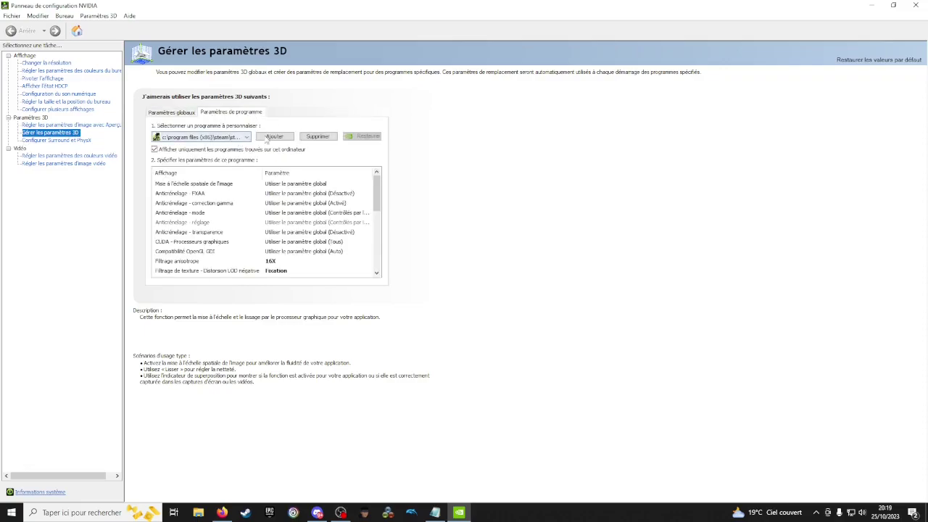
{"action": "left_click", "coordinate": [274, 137]}
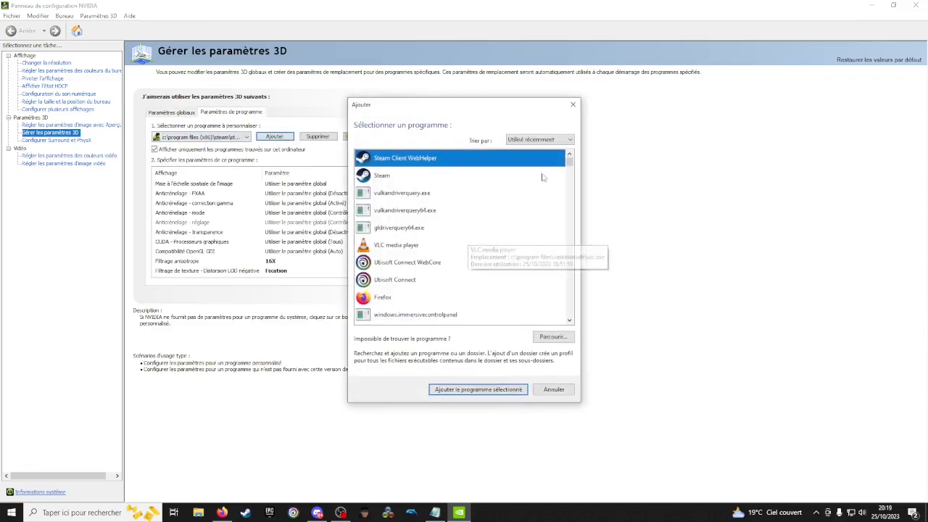
{"action": "left_click", "coordinate": [572, 105]}
{"action": "left_click", "coordinate": [215, 138]}
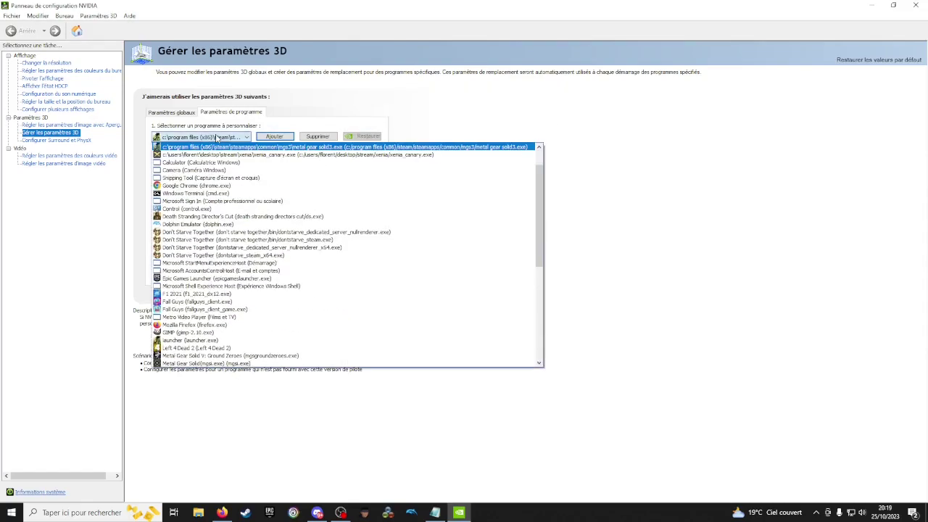
{"action": "left_click", "coordinate": [522, 149]}
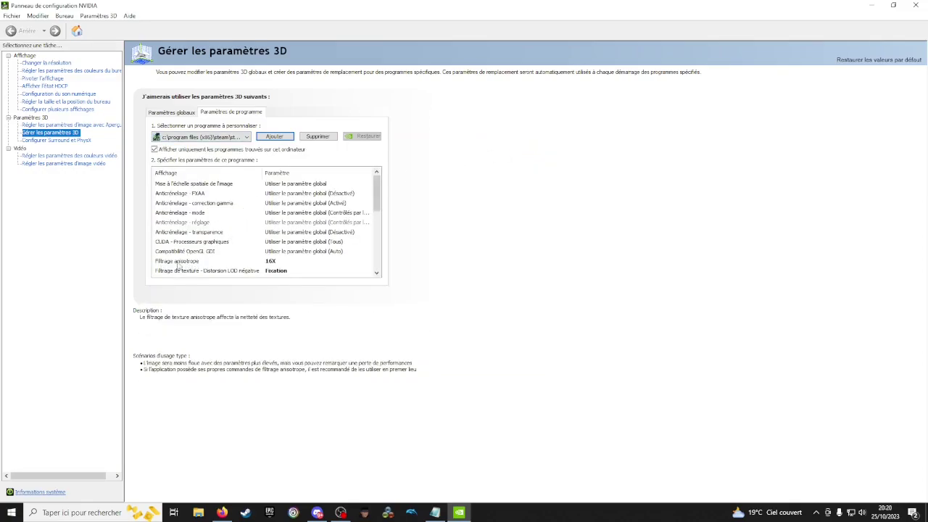
Set anisotropic filtering to 16X for metal gear solid3.exe and close the NVIDIA Control Panel
{"action": "left_click", "coordinate": [288, 263]}
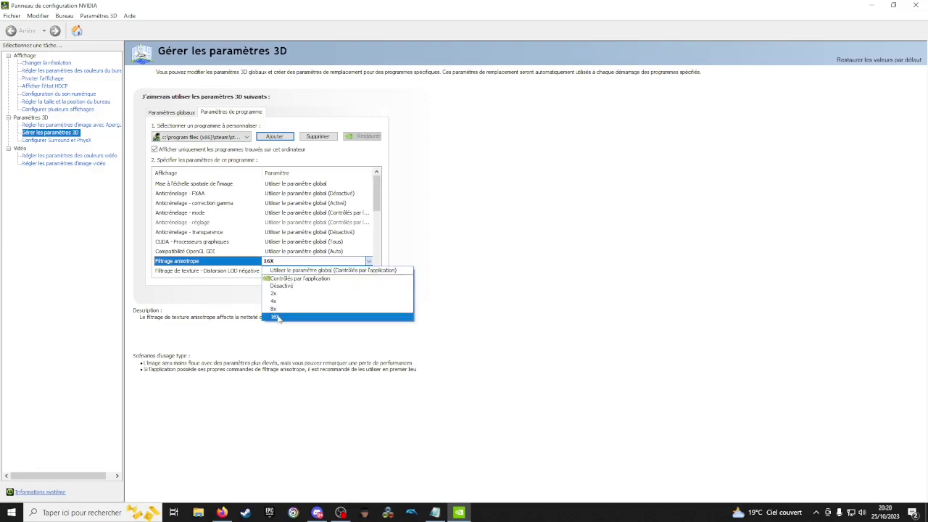
{"action": "left_click", "coordinate": [276, 317]}
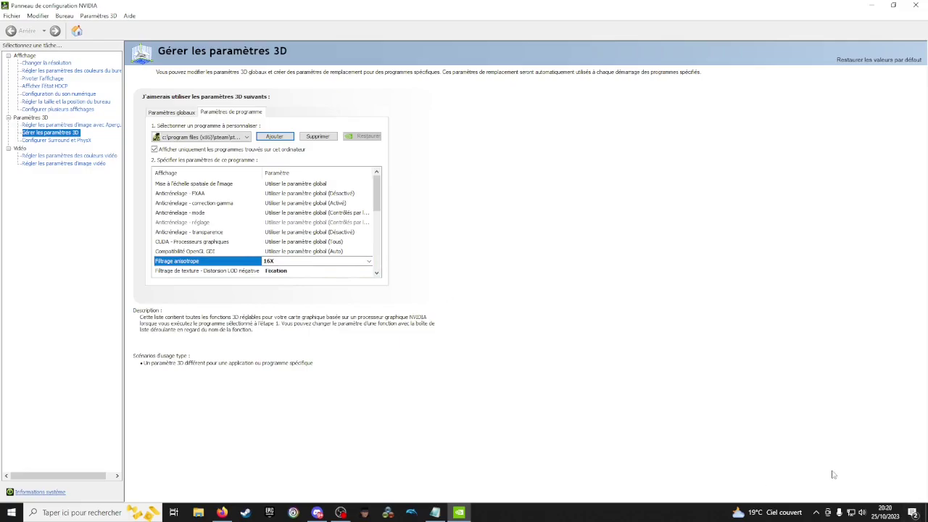
{"action": "left_click", "coordinate": [919, 6]}
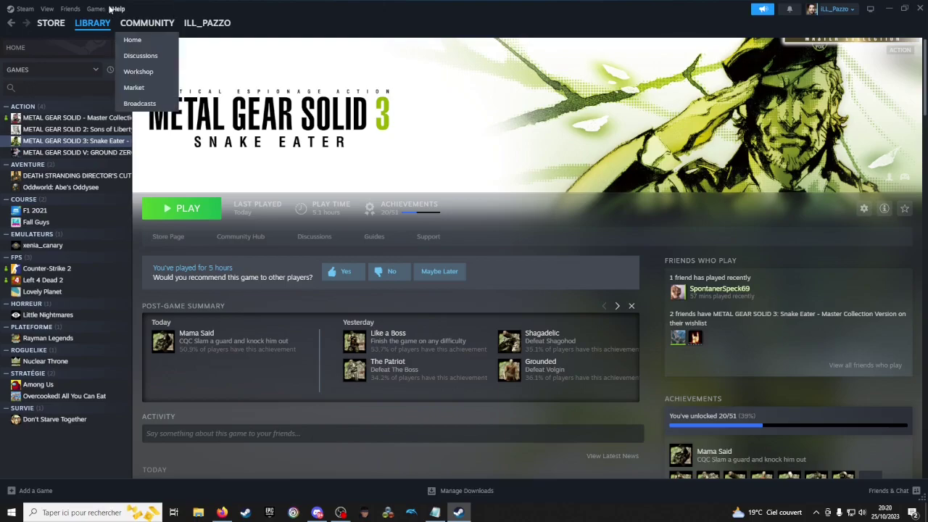
Check the in-game FPS counter options in Steam's In Game settings, leaving the selected position as it is
{"action": "left_click", "coordinate": [25, 9]}
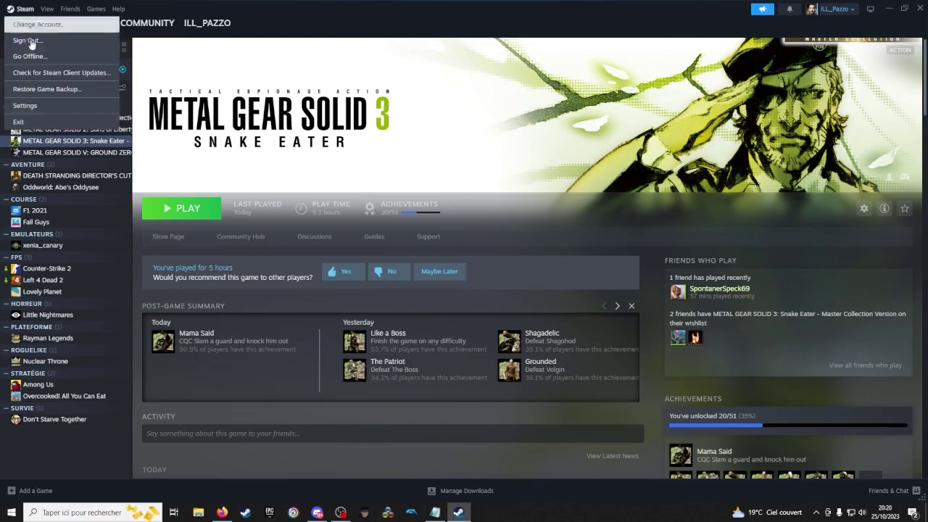
{"action": "left_click", "coordinate": [25, 106]}
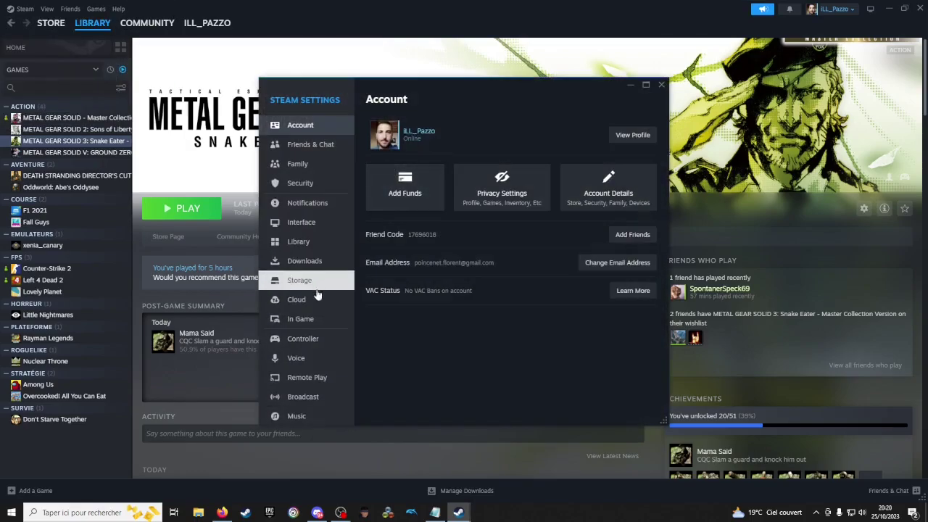
{"action": "left_click", "coordinate": [313, 321]}
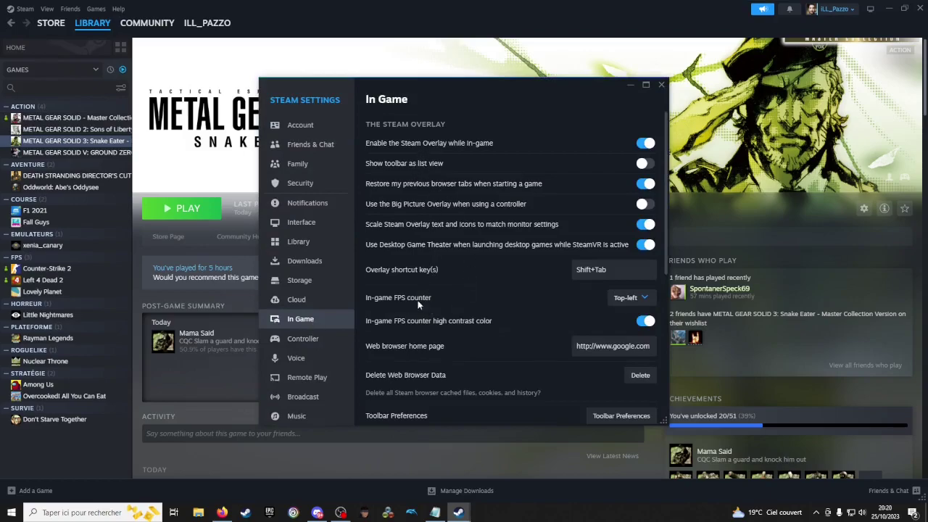
{"action": "left_click", "coordinate": [628, 298]}
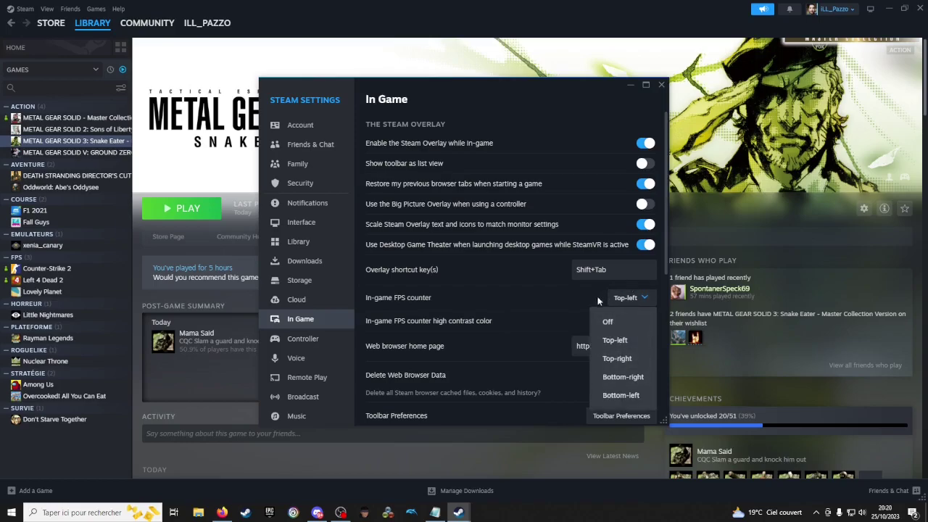
{"action": "left_click", "coordinate": [602, 298]}
{"action": "left_click", "coordinate": [661, 86]}
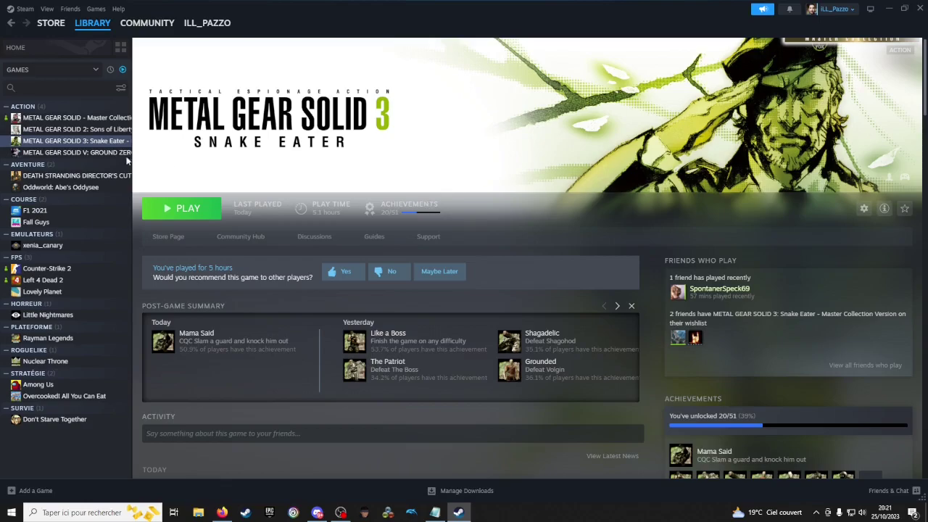
Set the controller override for METAL GEAR SOLID 3: Snake Eater to Enable Steam Input in the game's properties
{"action": "right_click", "coordinate": [84, 147]}
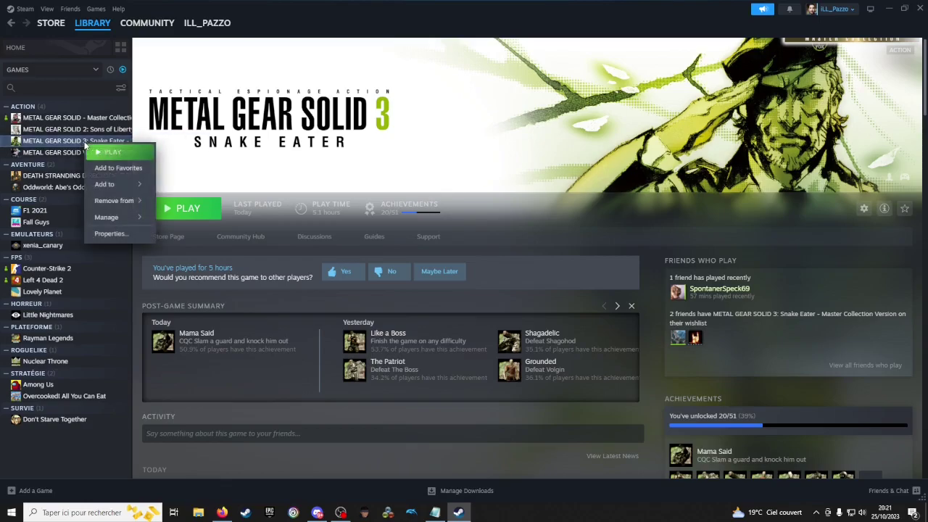
{"action": "left_click", "coordinate": [109, 233]}
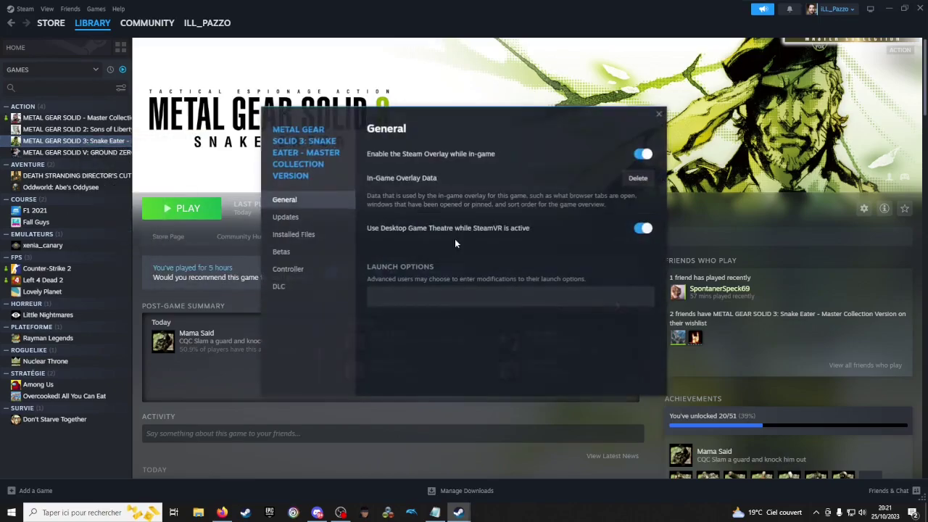
{"action": "left_click", "coordinate": [295, 268]}
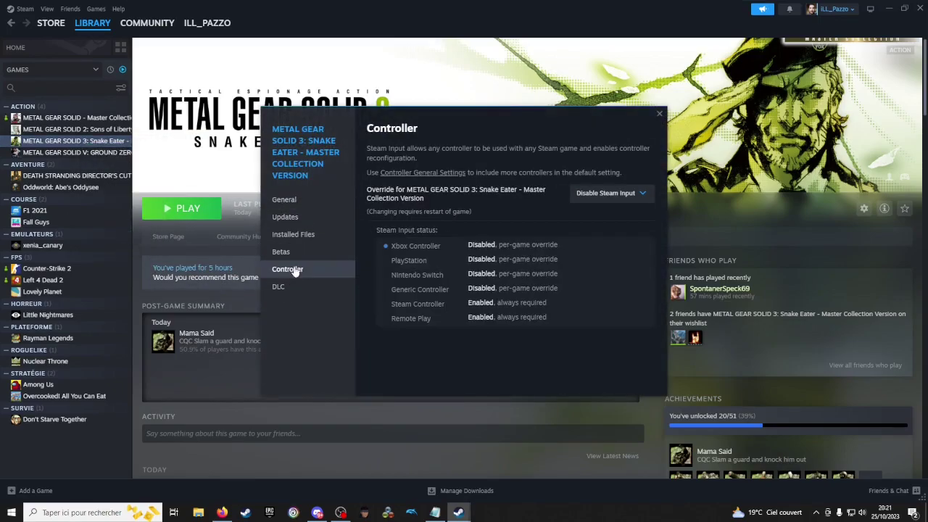
{"action": "left_click", "coordinate": [635, 193]}
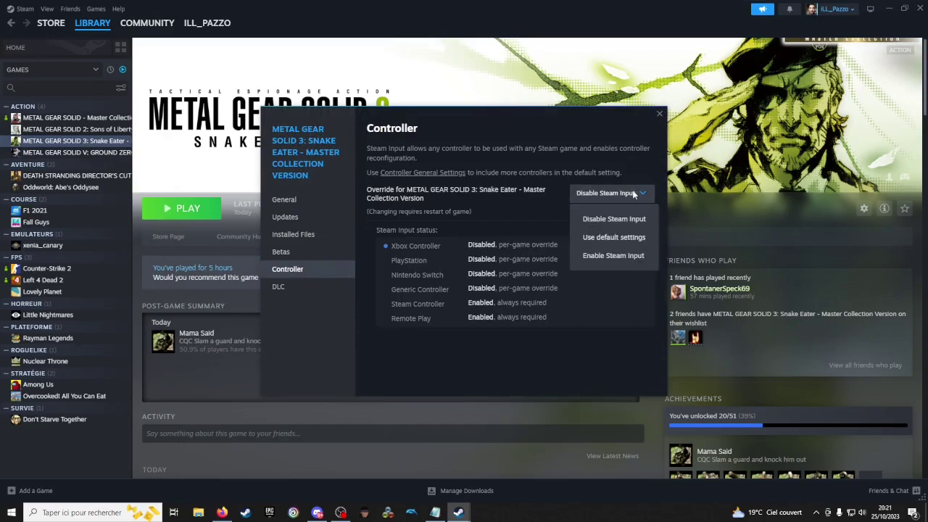
{"action": "left_click", "coordinate": [614, 256]}
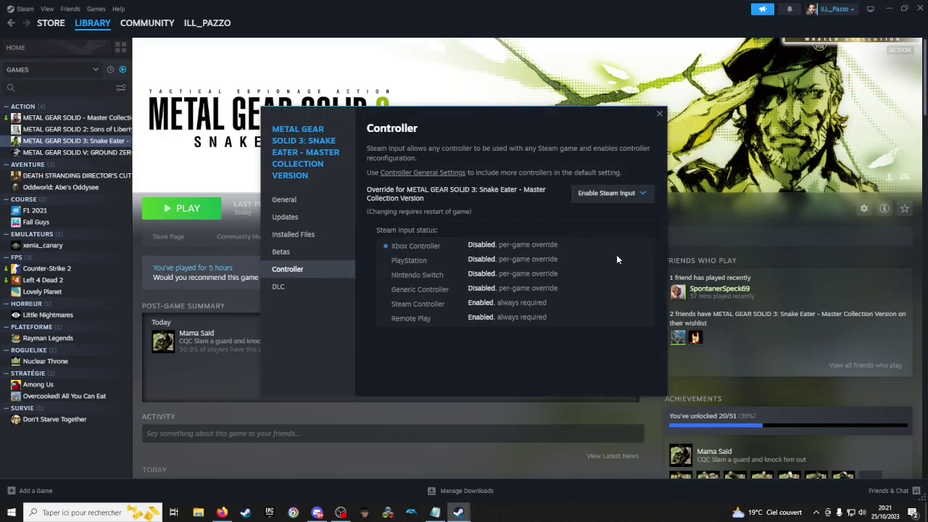
{"action": "left_click", "coordinate": [658, 116]}
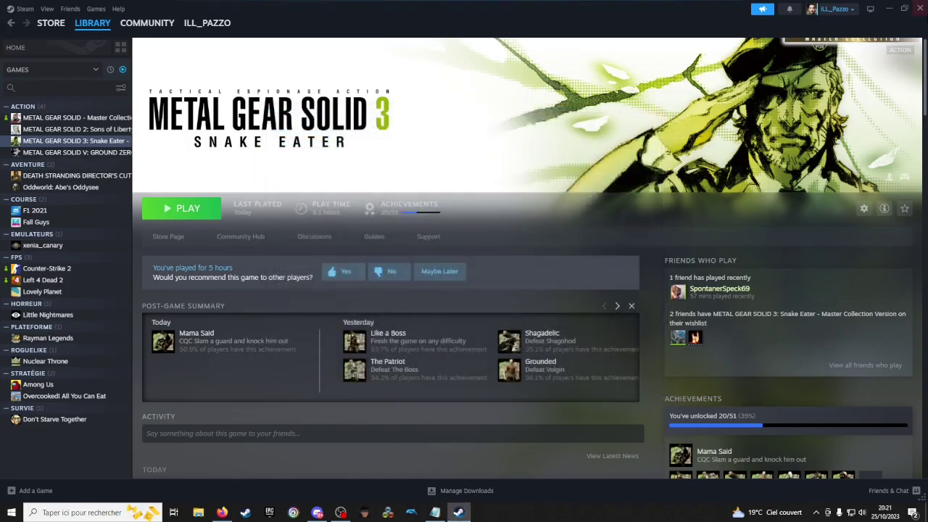
Close the Steam window and exit the Steam client completely
{"action": "left_click", "coordinate": [919, 8]}
{"action": "left_click", "coordinate": [815, 512]}
{"action": "right_click", "coordinate": [795, 494]}
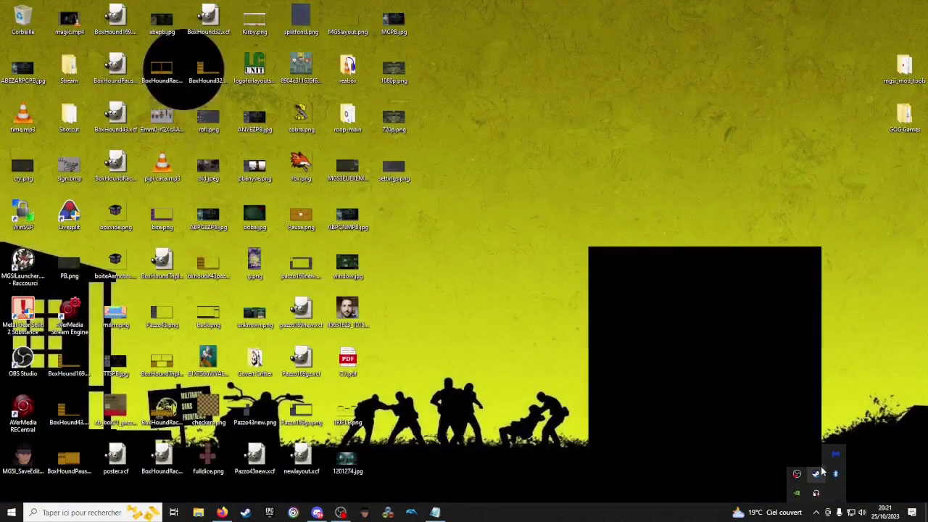
{"action": "left_click", "coordinate": [800, 457]}
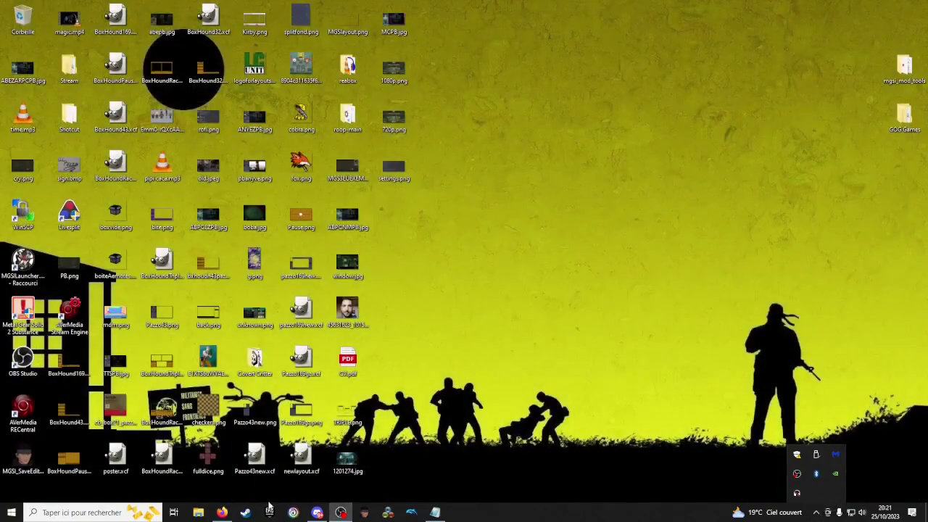
Restart Steam and open the METAL GEAR SOLID 3: Snake Eater page in the library
{"action": "left_click", "coordinate": [816, 513]}
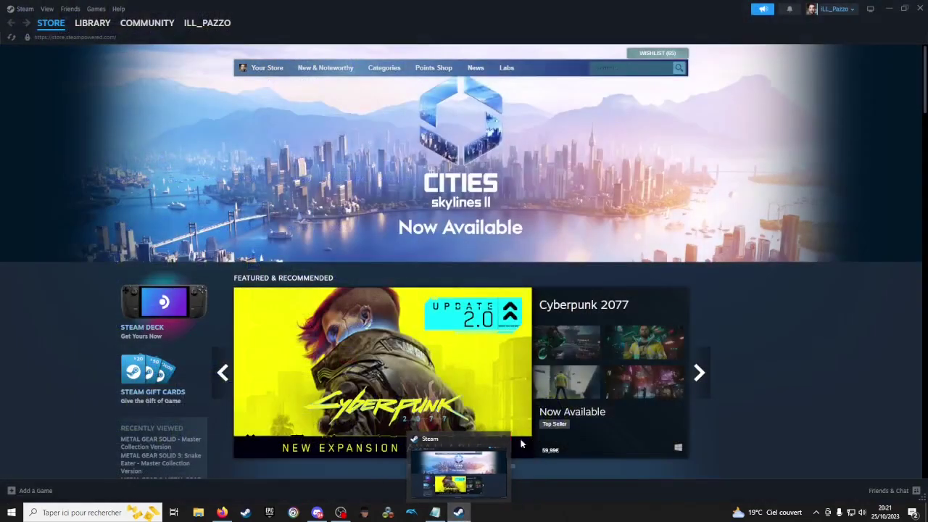
{"action": "left_click", "coordinate": [88, 28]}
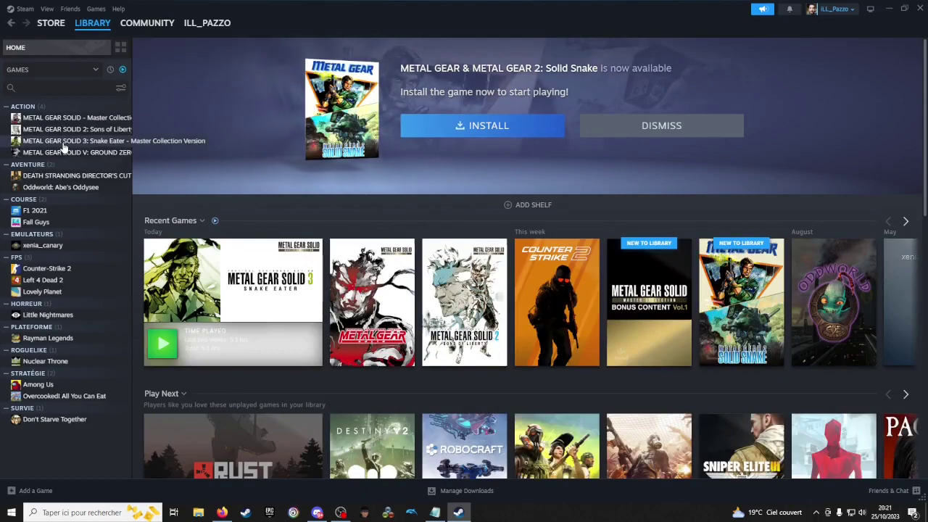
{"action": "left_click", "coordinate": [64, 145]}
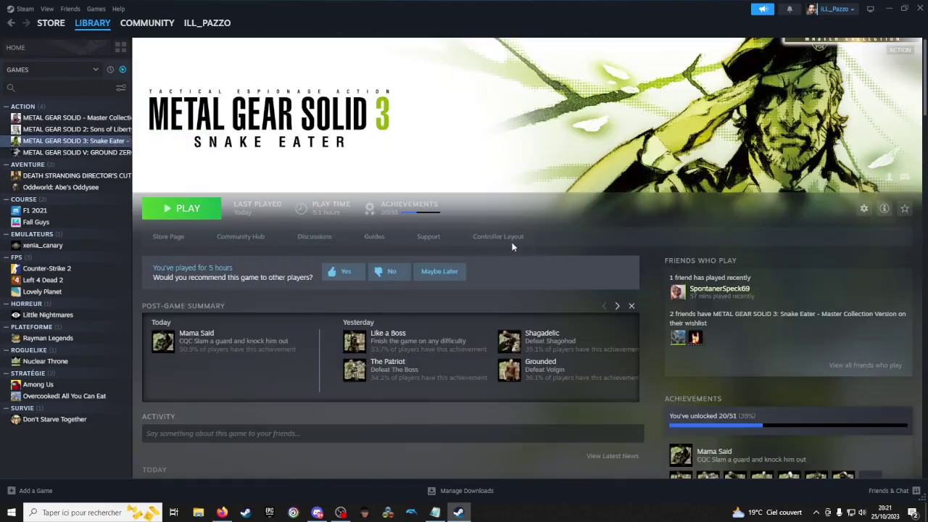
Edit the game's controller layout and add the U key as an extra command on the X button
{"action": "left_click", "coordinate": [497, 238]}
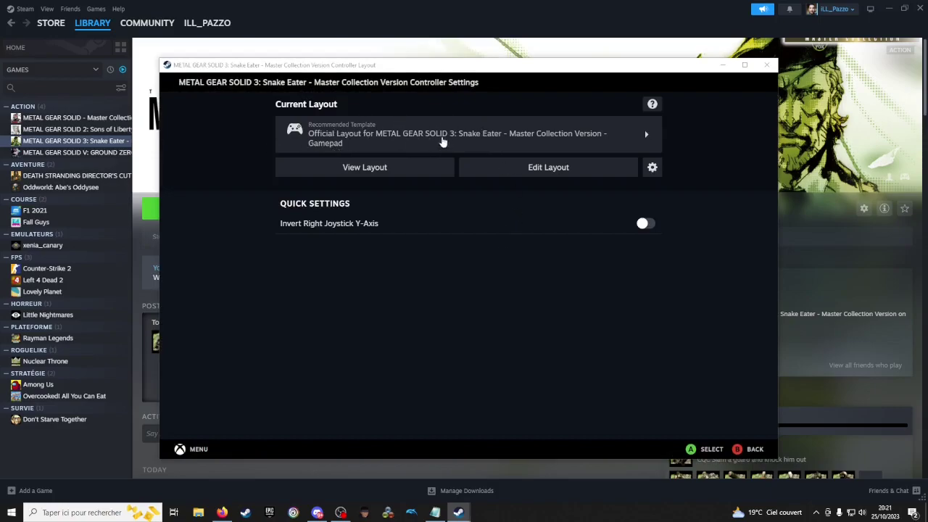
{"action": "left_click", "coordinate": [529, 174]}
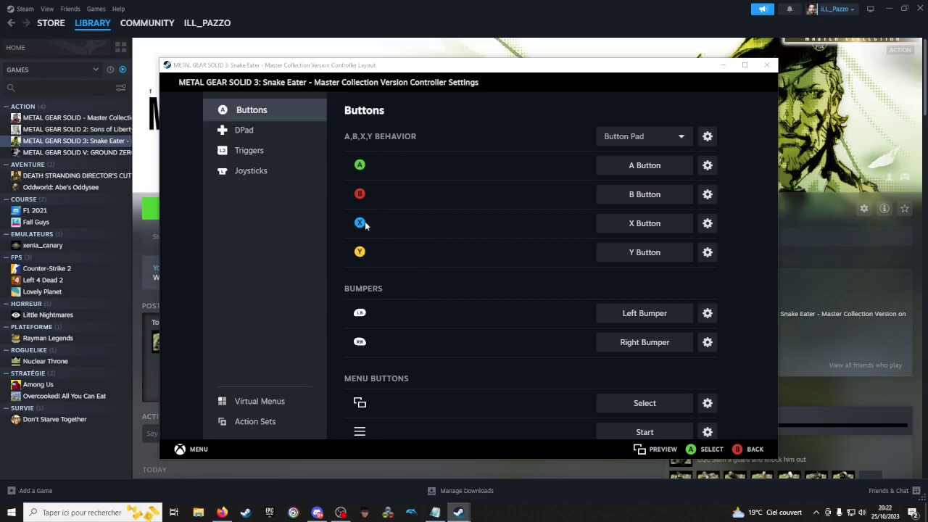
{"action": "left_click", "coordinate": [707, 225]}
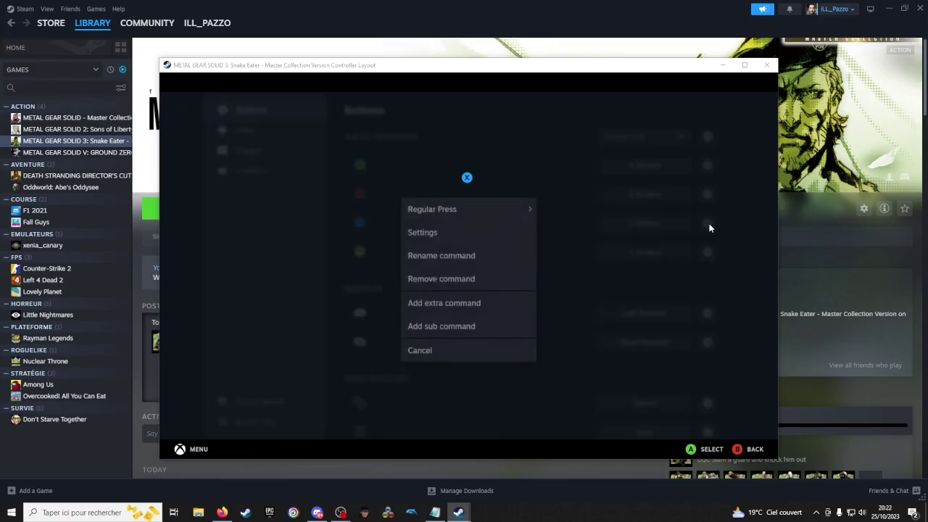
{"action": "left_click", "coordinate": [472, 303]}
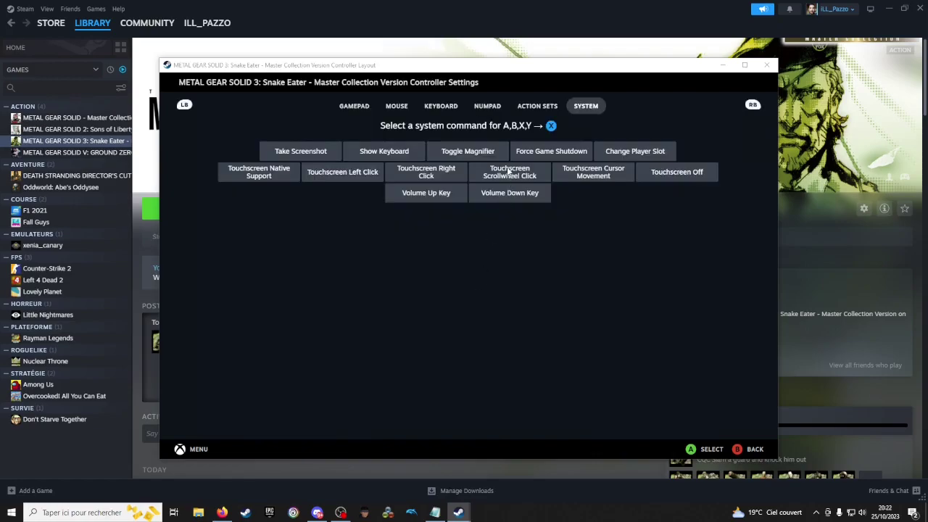
{"action": "left_click", "coordinate": [450, 107]}
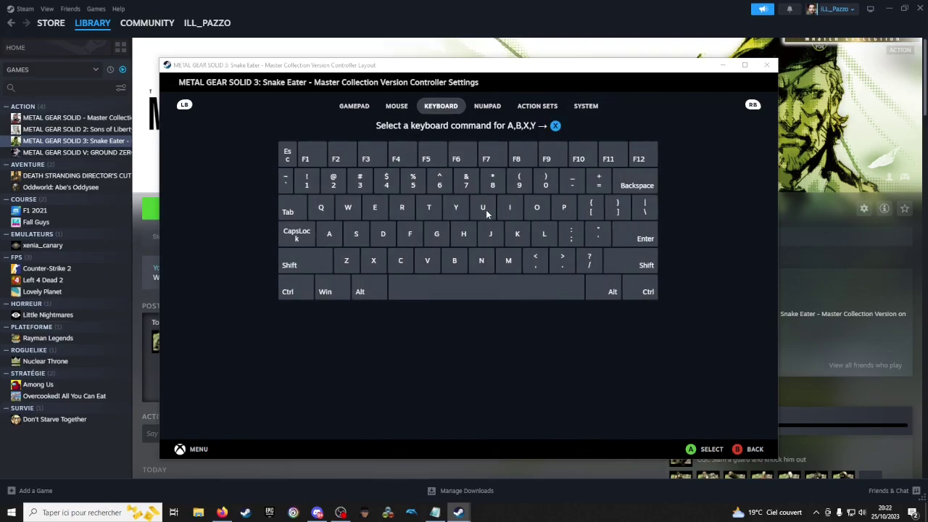
{"action": "left_click", "coordinate": [484, 209]}
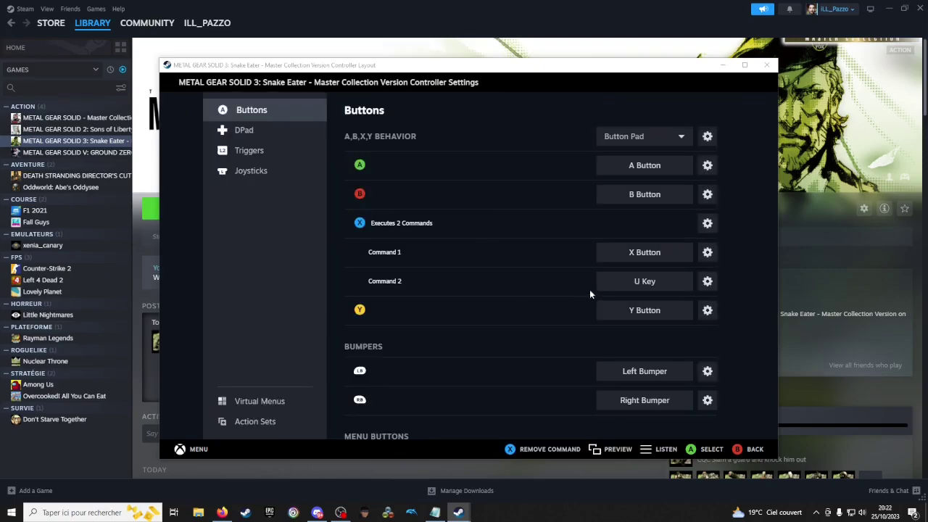
Set the Fire Start Delay of the X button's U Key command to 100
{"action": "left_click", "coordinate": [708, 281]}
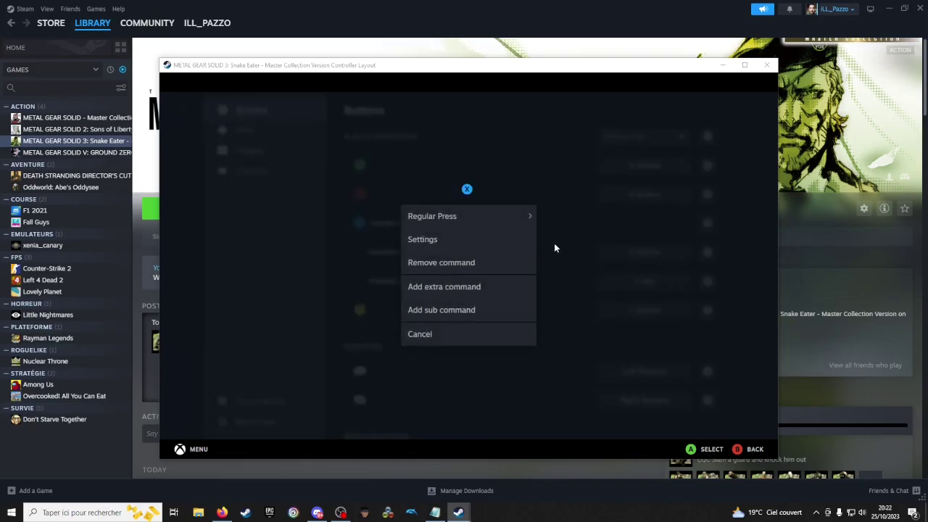
{"action": "left_click", "coordinate": [442, 244]}
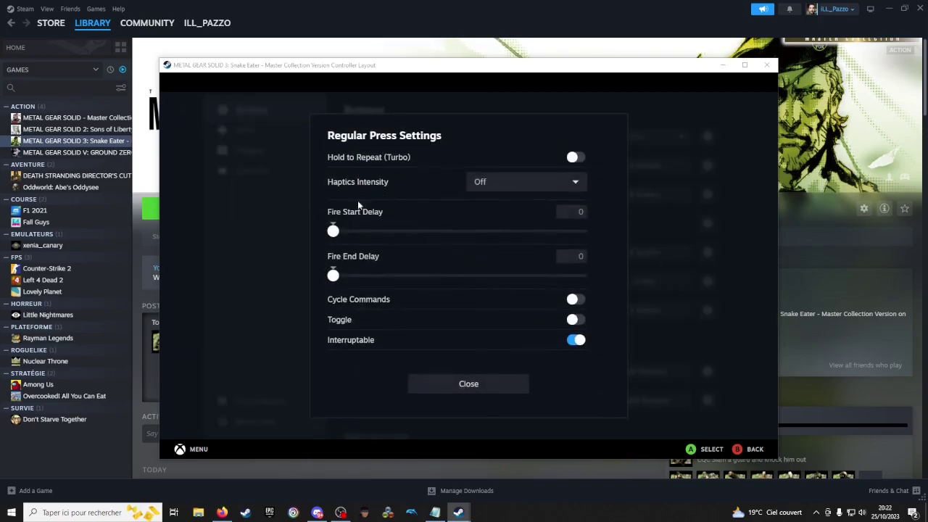
{"action": "left_click", "coordinate": [575, 211]}
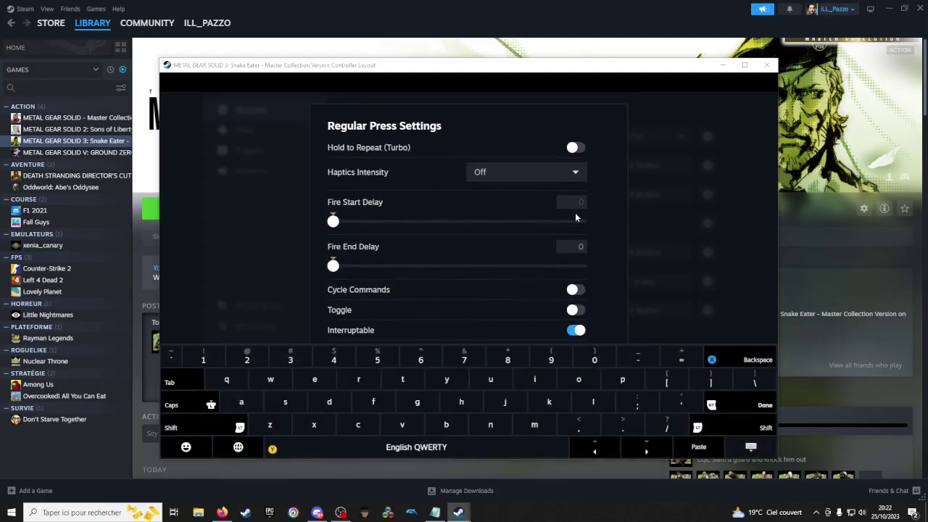
{"action": "type", "text": "100"}
{"action": "key", "text": "Return"}
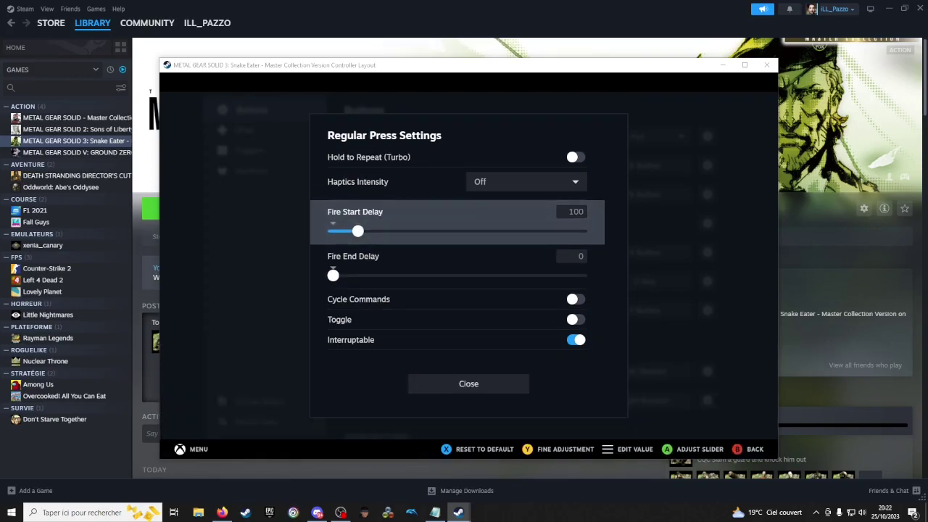
{"action": "key", "text": "Escape"}
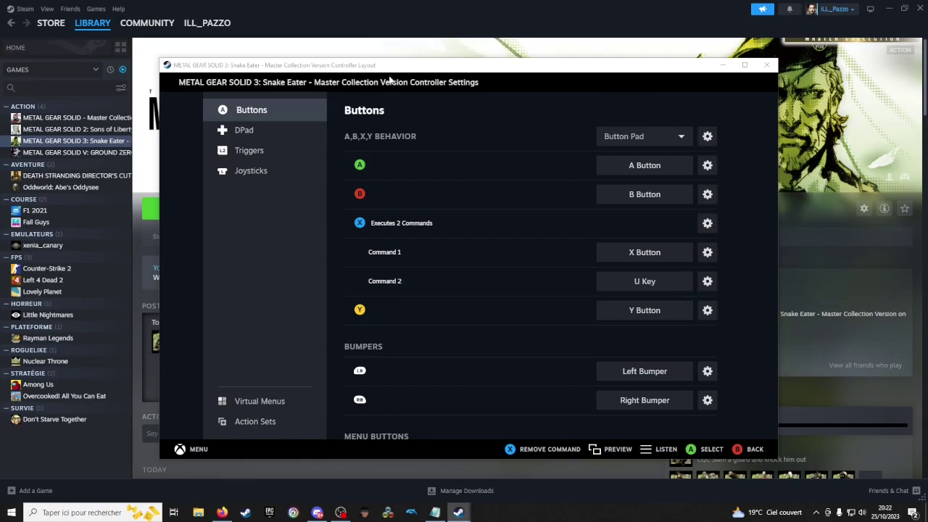
Assign the gamepad Right Trigger command to the right trigger's Soft Pull
{"action": "left_click", "coordinate": [265, 176]}
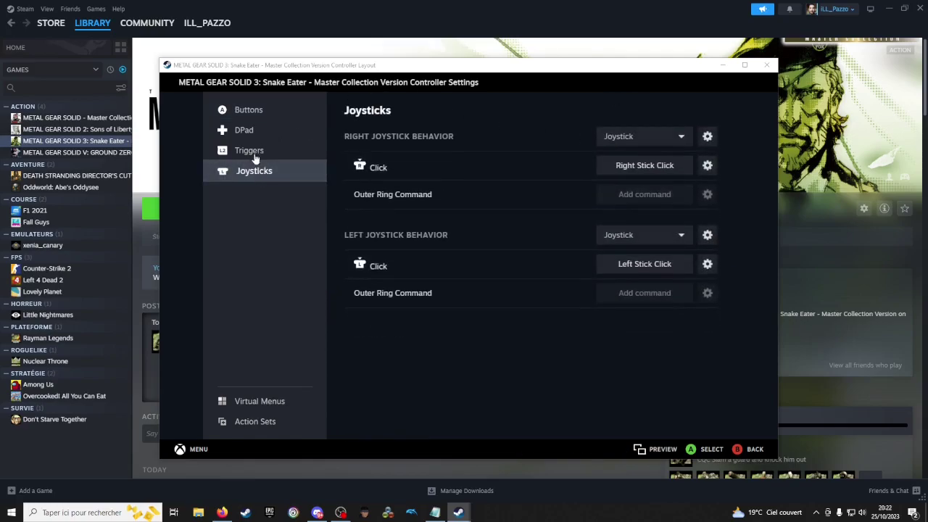
{"action": "left_click", "coordinate": [254, 153]}
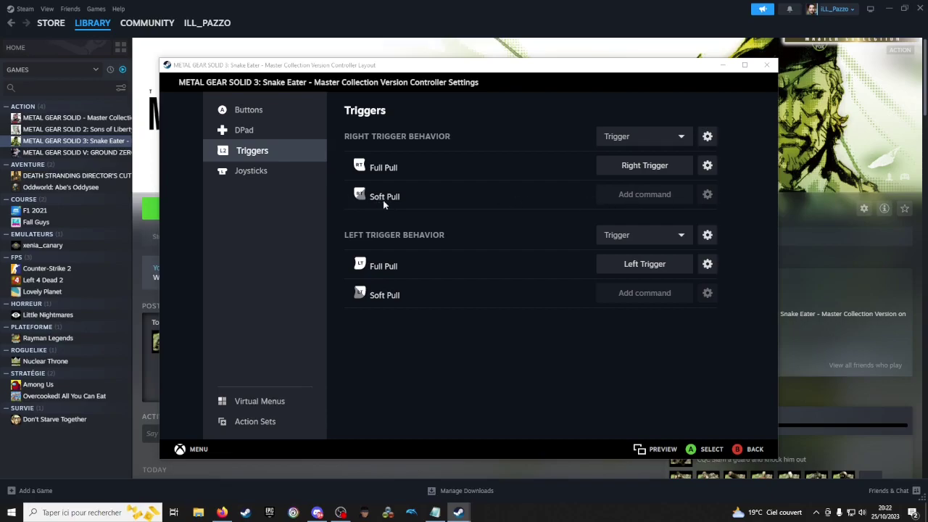
{"action": "left_click", "coordinate": [647, 196]}
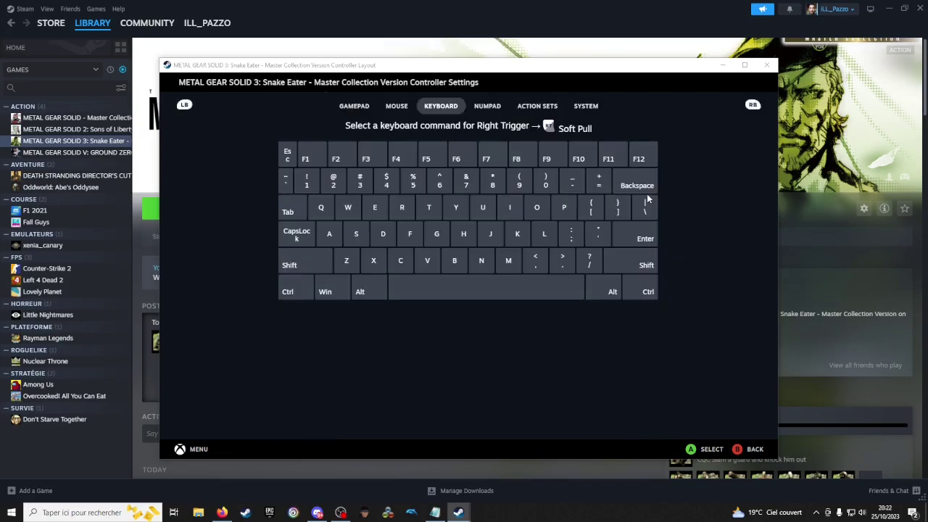
{"action": "left_click", "coordinate": [350, 107]}
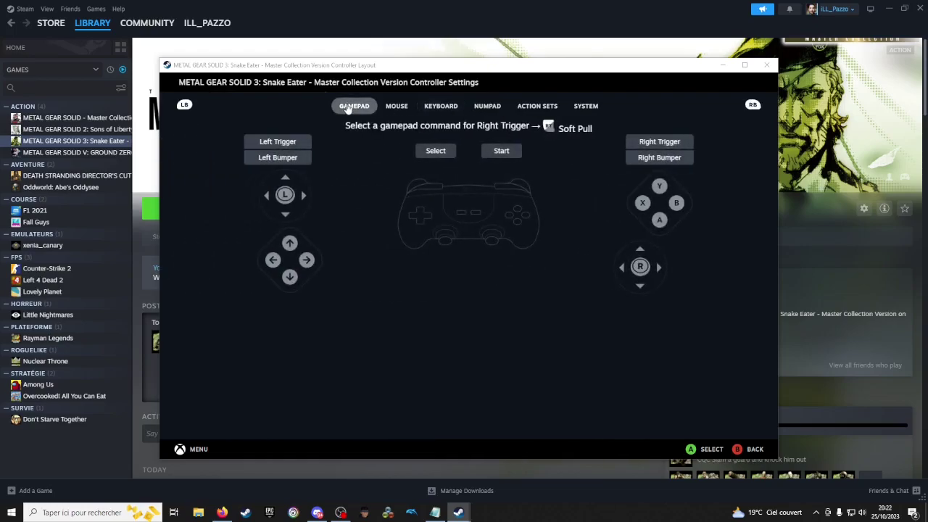
{"action": "left_click", "coordinate": [672, 145]}
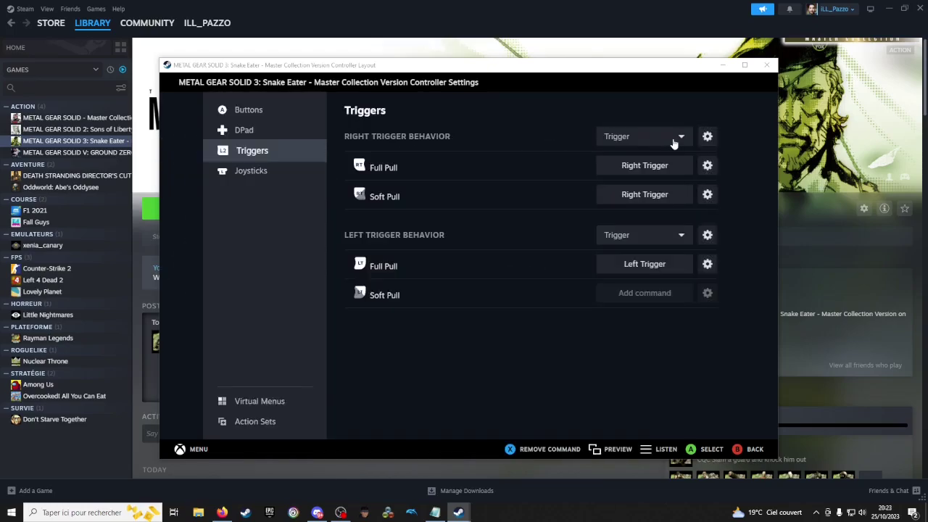
Set the Fire Start Delay of the right trigger's Soft Pull command to 50
{"action": "left_click", "coordinate": [707, 196]}
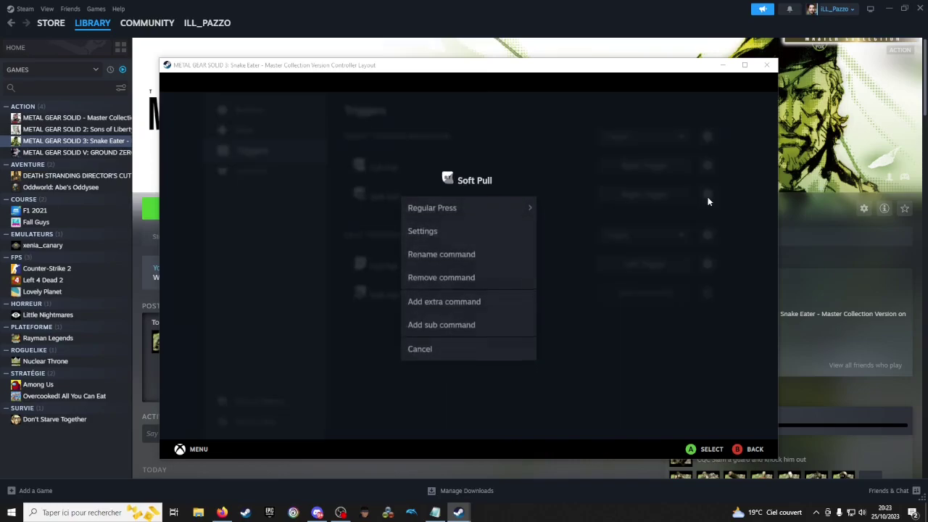
{"action": "left_click", "coordinate": [444, 233]}
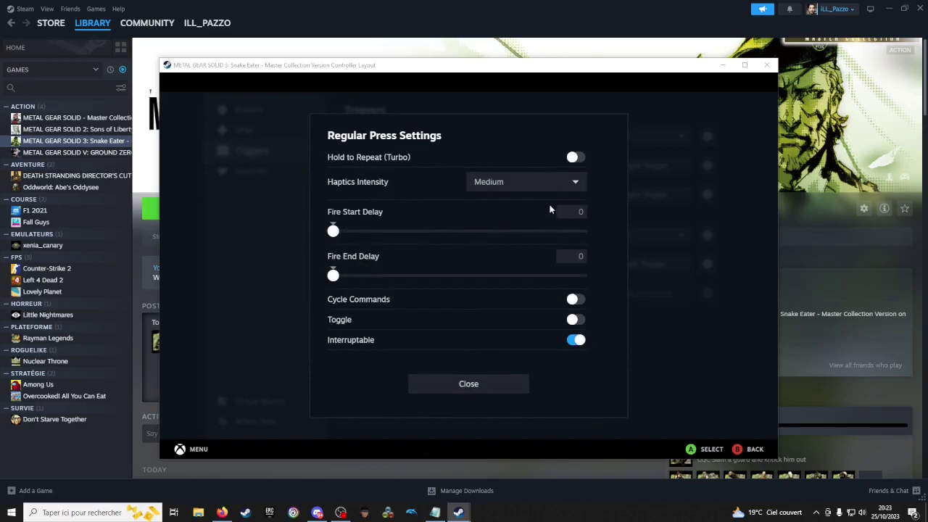
{"action": "left_click", "coordinate": [572, 211]}
{"action": "type", "text": "50"}
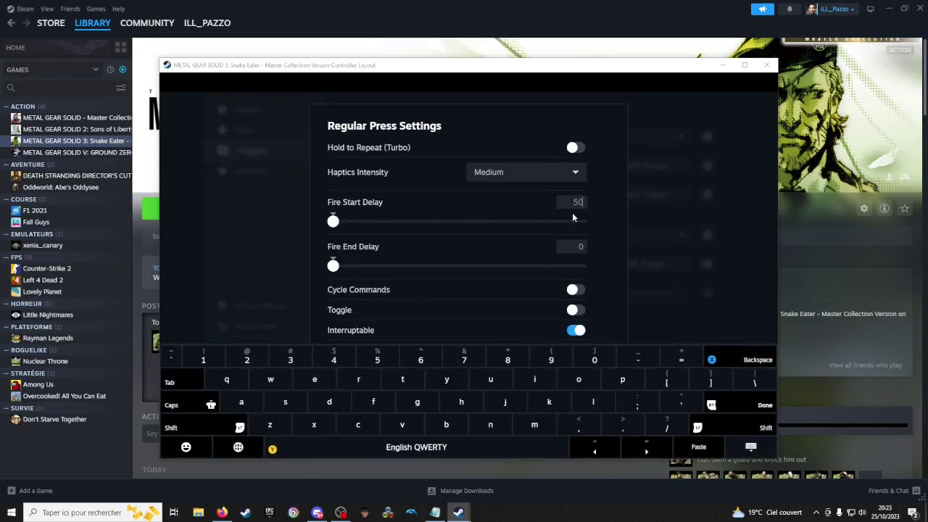
{"action": "key", "text": "Return"}
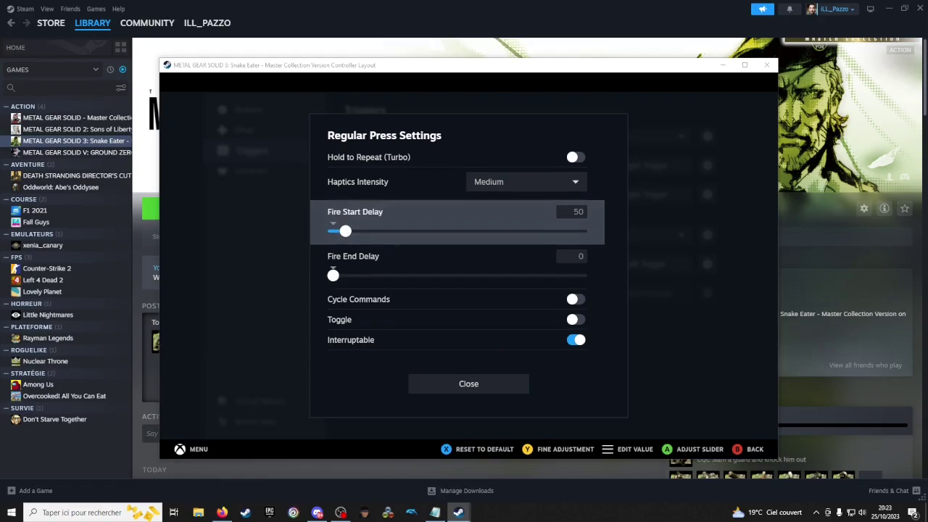
{"action": "left_click", "coordinate": [482, 384]}
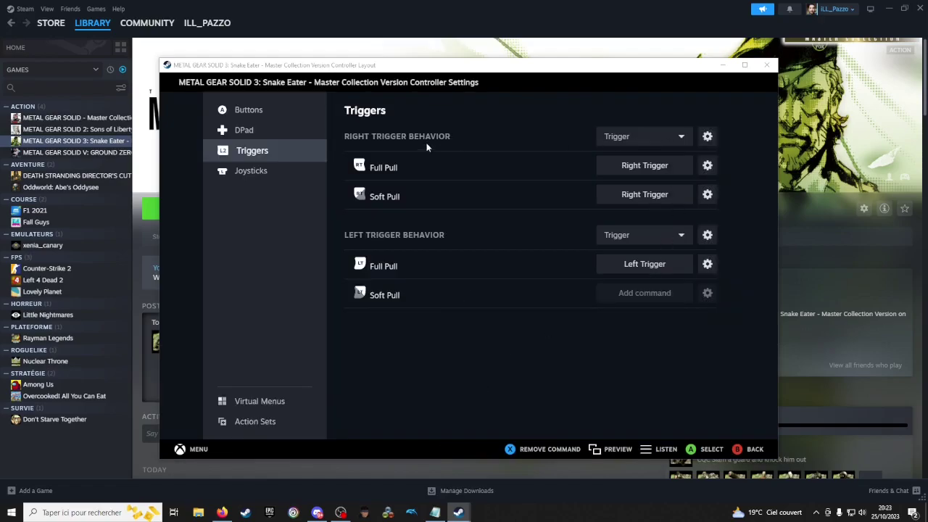
Set the right trigger's Threshold Trigger Style to Simple Threshold and its Analog Output Trigger to Analog Off
{"action": "left_click", "coordinate": [708, 137]}
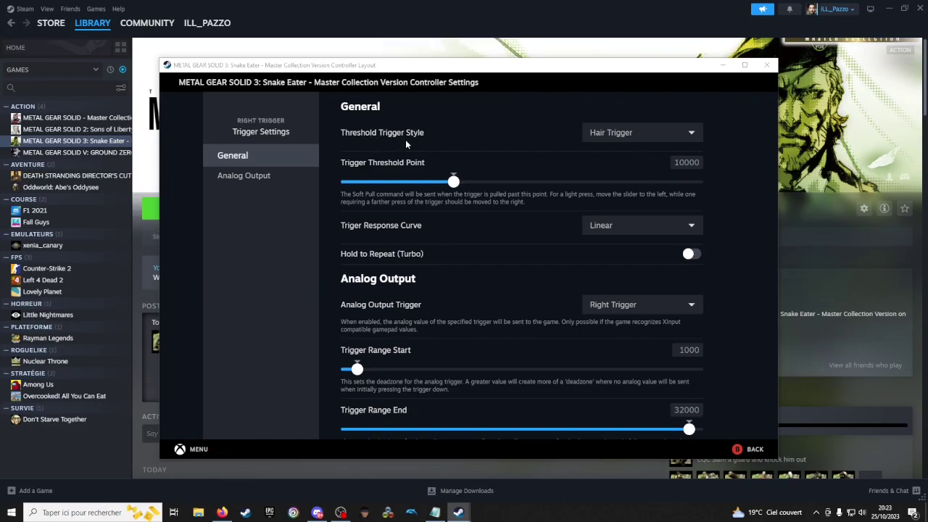
{"action": "left_click", "coordinate": [650, 137]}
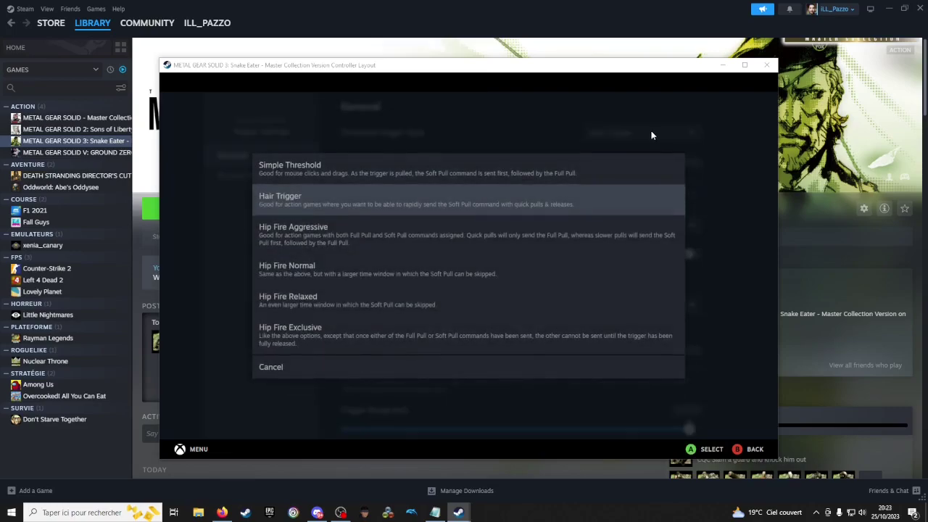
{"action": "left_click", "coordinate": [305, 176]}
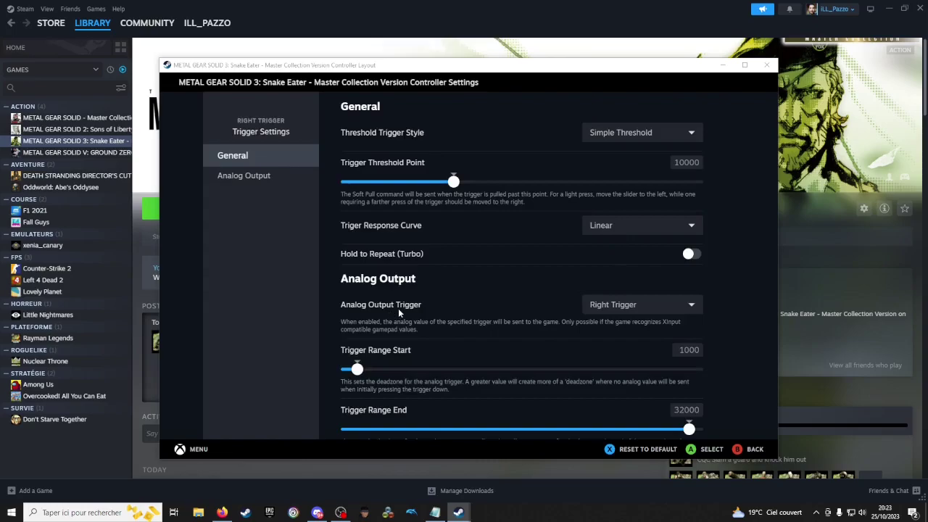
{"action": "left_click", "coordinate": [642, 309]}
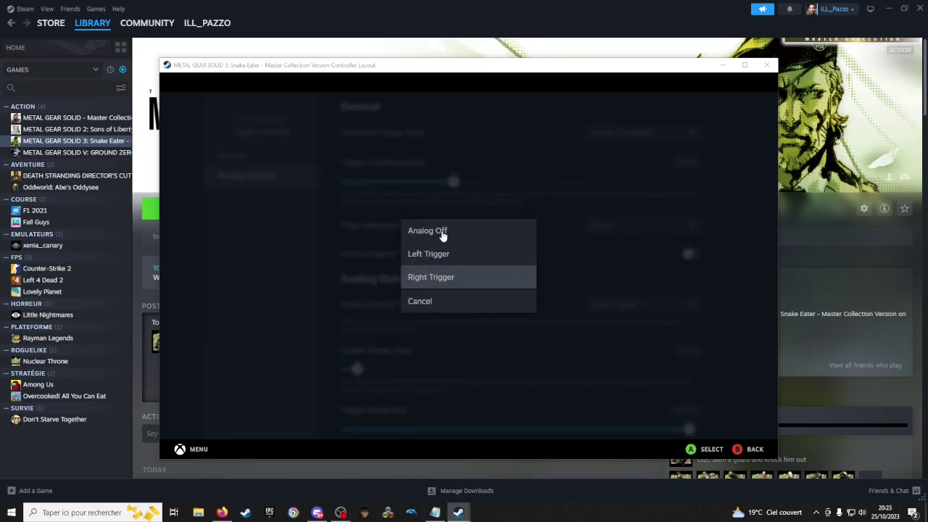
{"action": "left_click", "coordinate": [442, 232]}
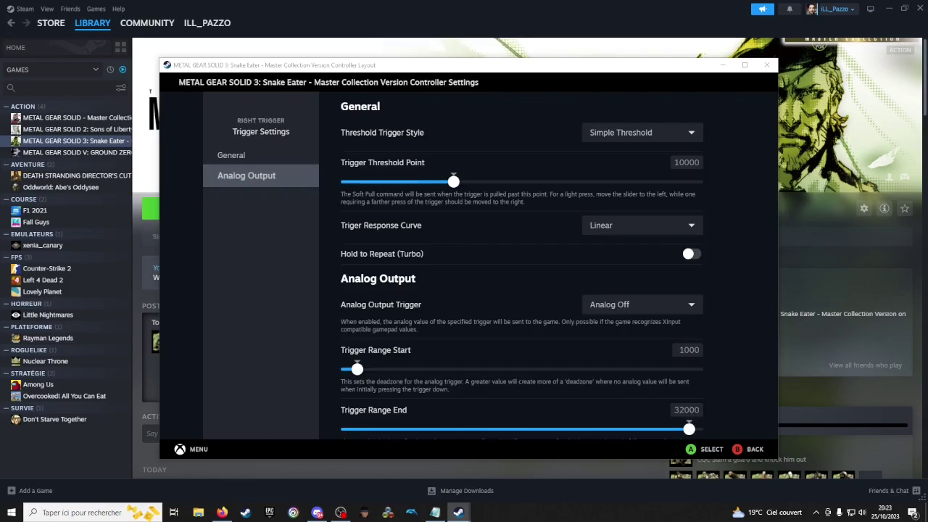
{"action": "key", "text": "Escape"}
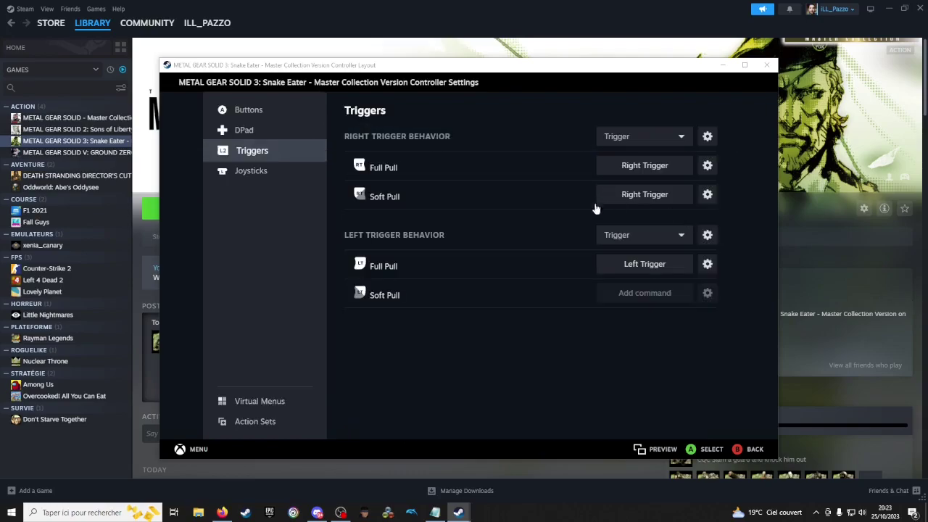
Assign the gamepad Left Trigger command to the left trigger's Soft Pull and set its Fire Start Delay to 50
{"action": "left_click", "coordinate": [677, 295]}
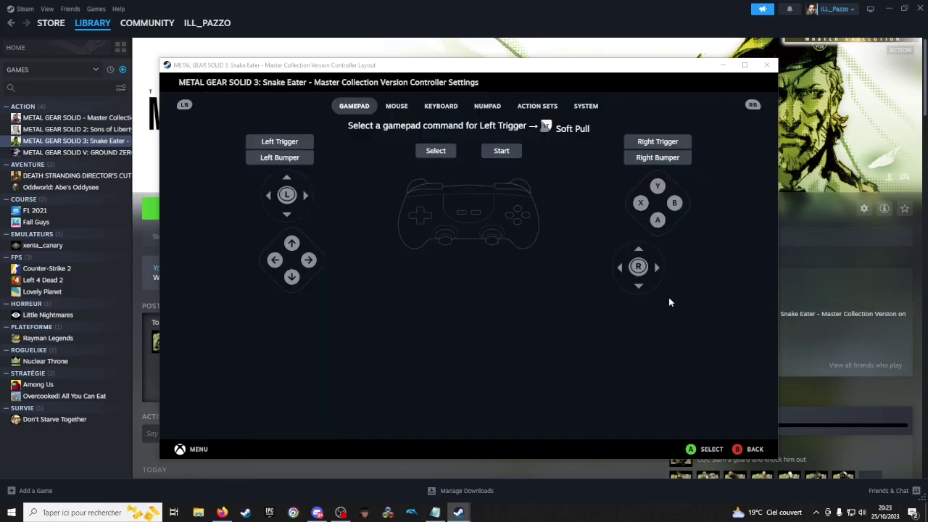
{"action": "left_click", "coordinate": [288, 142]}
{"action": "left_click", "coordinate": [707, 293]}
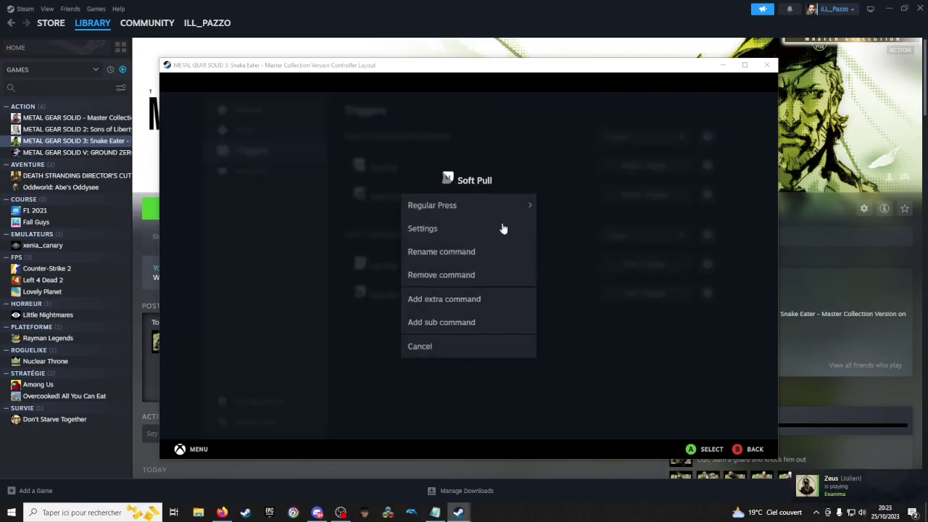
{"action": "left_click", "coordinate": [442, 231]}
{"action": "left_click", "coordinate": [566, 212]}
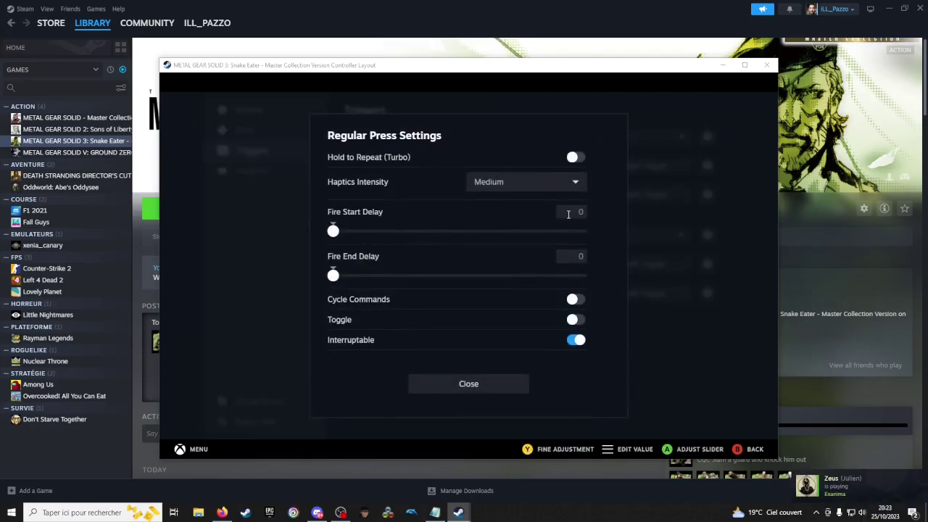
{"action": "type", "text": "50"}
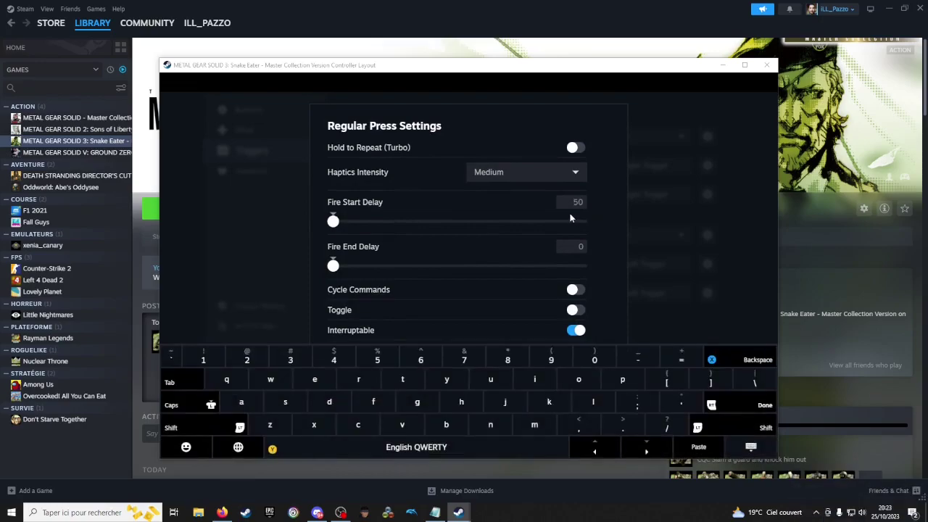
{"action": "key", "text": "Return"}
{"action": "key", "text": "Escape"}
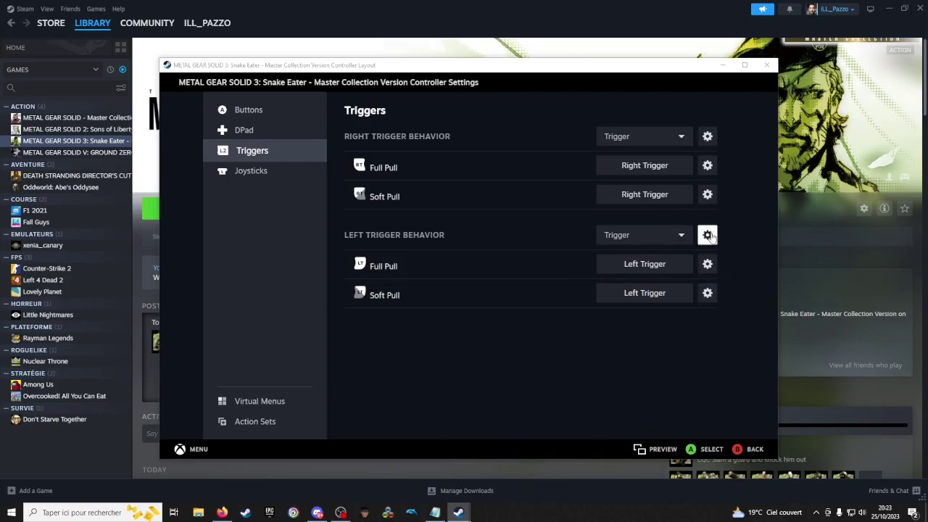
Set the left trigger's Threshold Trigger Style to Simple Threshold and its Analog Output Trigger to Analog Off
{"action": "left_click", "coordinate": [706, 234]}
{"action": "left_click", "coordinate": [618, 138]}
{"action": "left_click", "coordinate": [364, 165]}
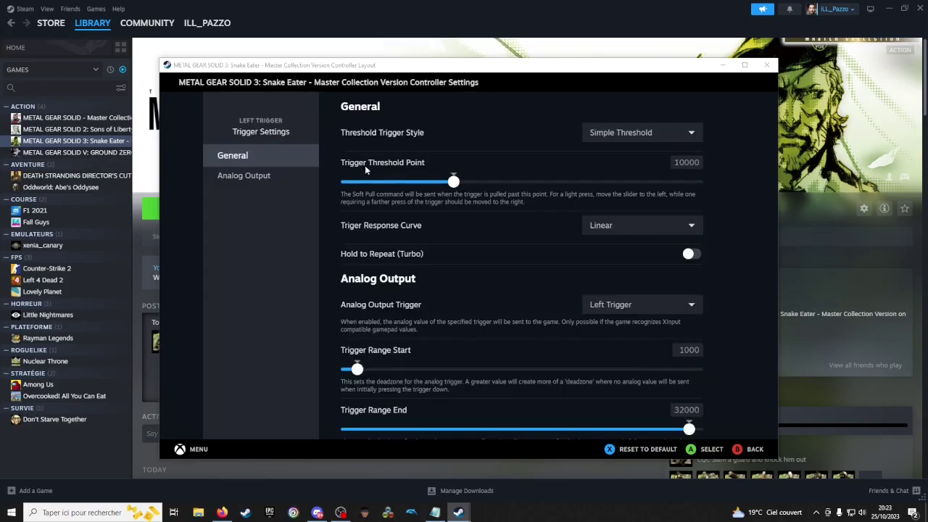
{"action": "left_click", "coordinate": [627, 310]}
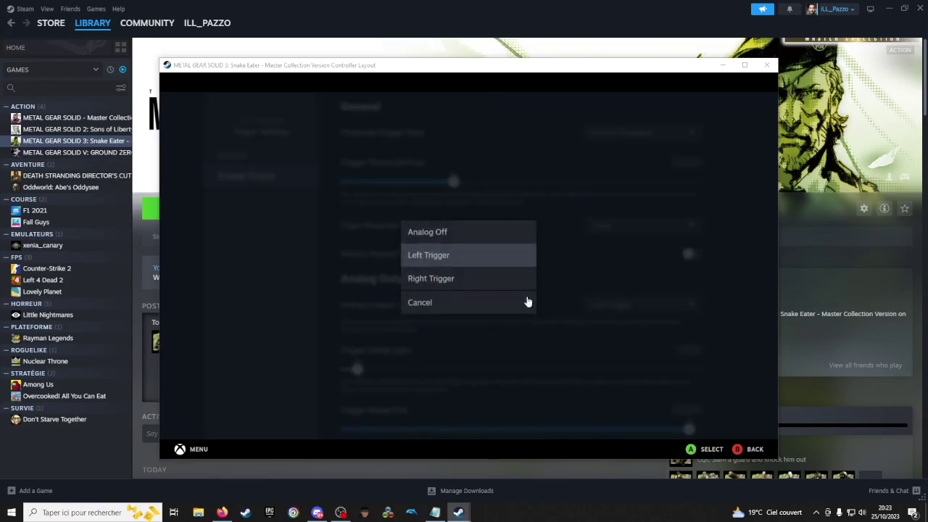
{"action": "left_click", "coordinate": [464, 235]}
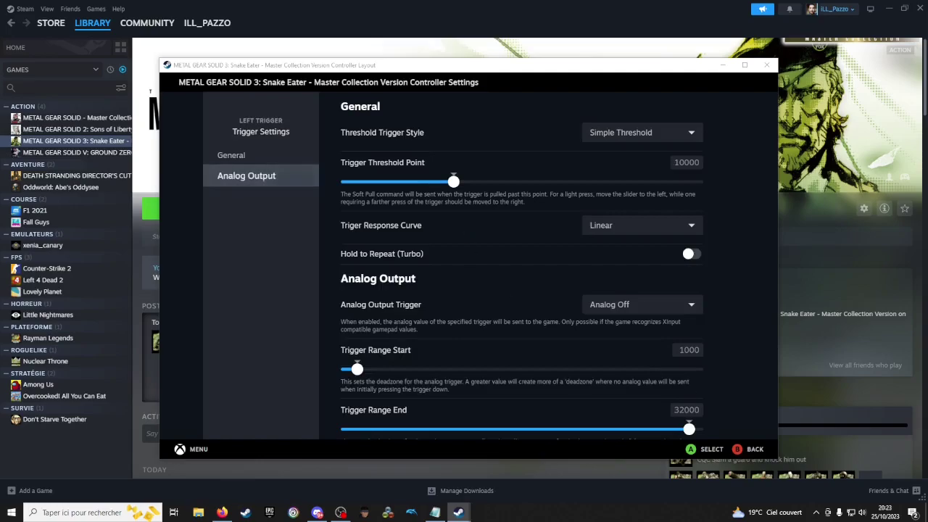
Remove the Left Stick Click command from the left joystick's Click in the Joysticks settings
{"action": "key", "text": "Escape"}
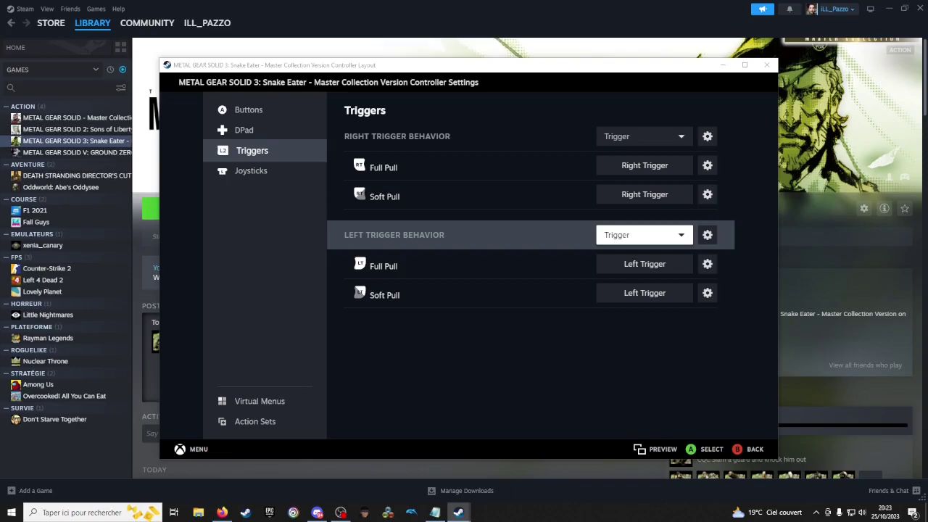
{"action": "left_click", "coordinate": [249, 171]}
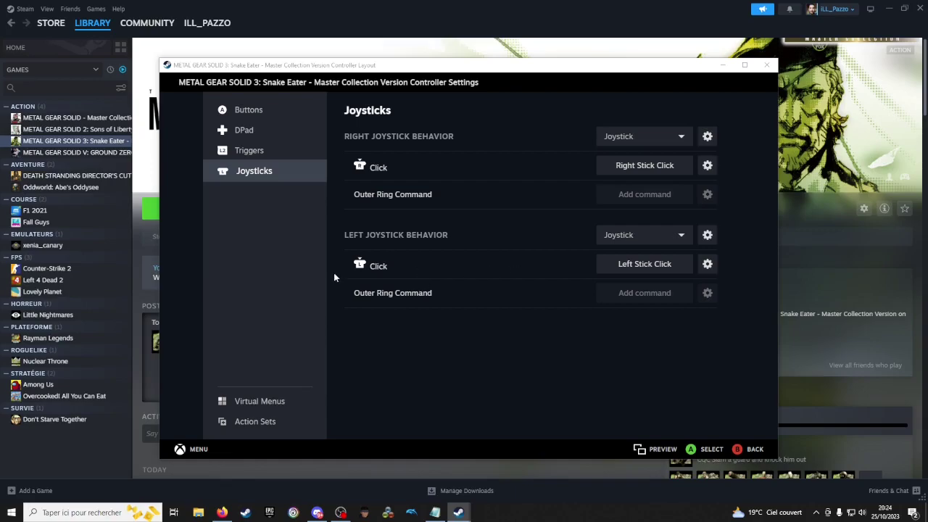
{"action": "left_click", "coordinate": [708, 264]}
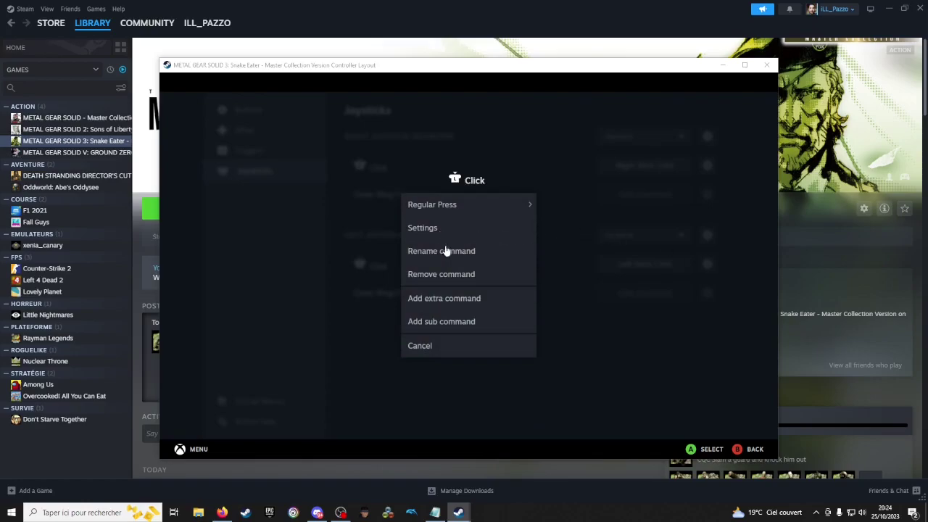
{"action": "left_click", "coordinate": [452, 279]}
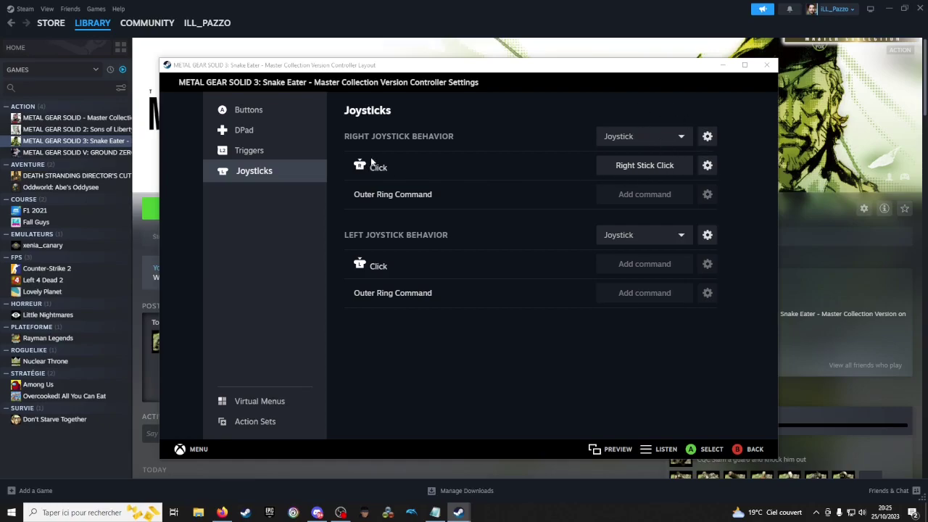
Assign the gamepad A Button to the right joystick's Click and enable Hold to Repeat (Turbo) for that command
{"action": "left_click", "coordinate": [671, 171]}
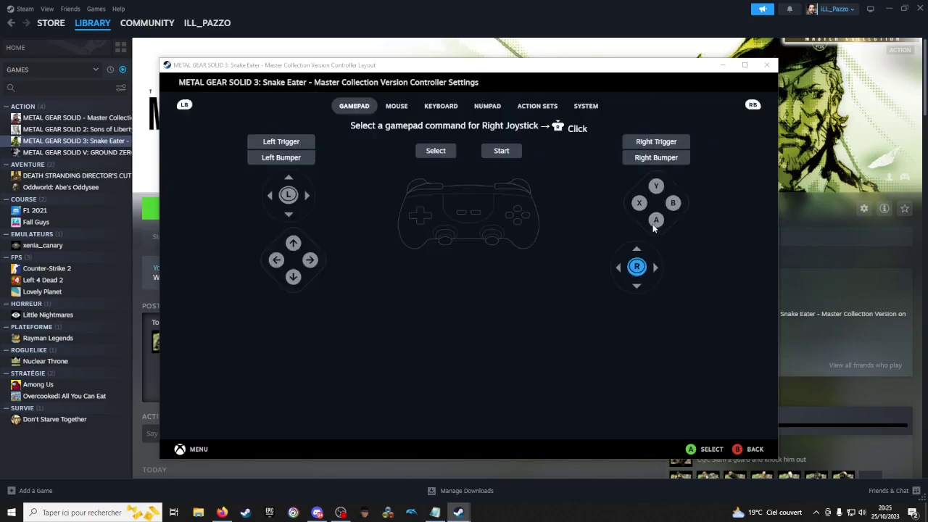
{"action": "left_click", "coordinate": [656, 221]}
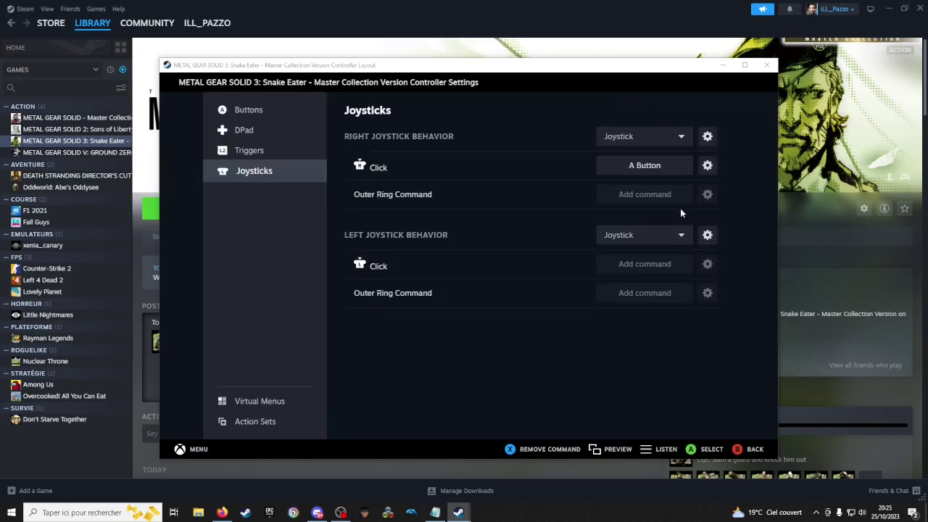
{"action": "left_click", "coordinate": [708, 166]}
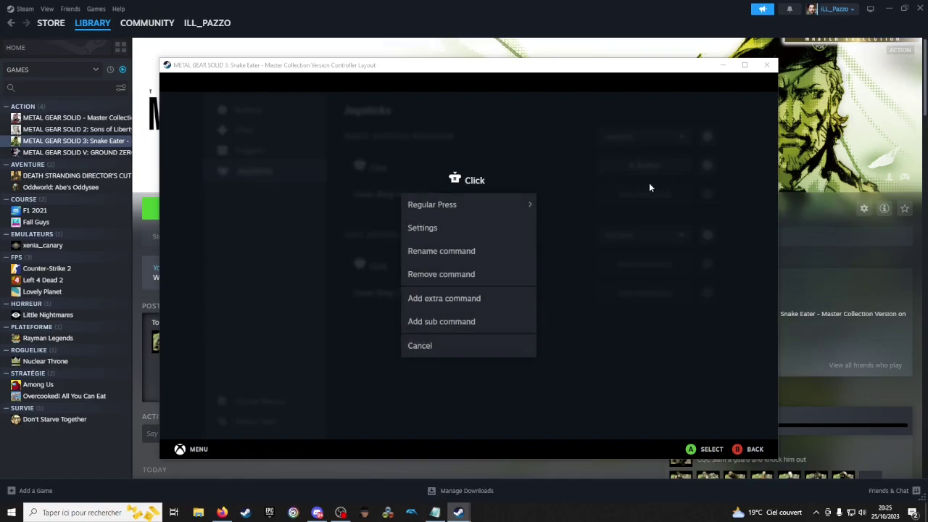
{"action": "left_click", "coordinate": [468, 229]}
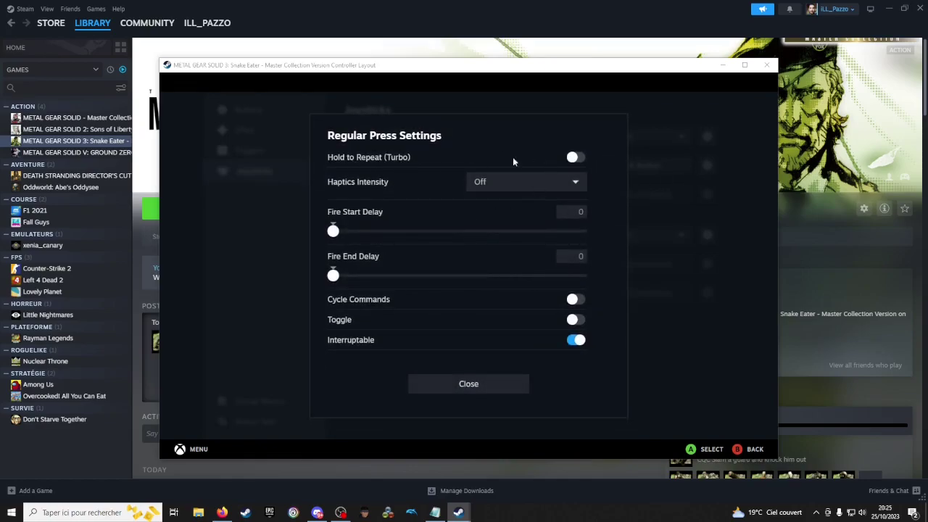
{"action": "left_click", "coordinate": [574, 157]}
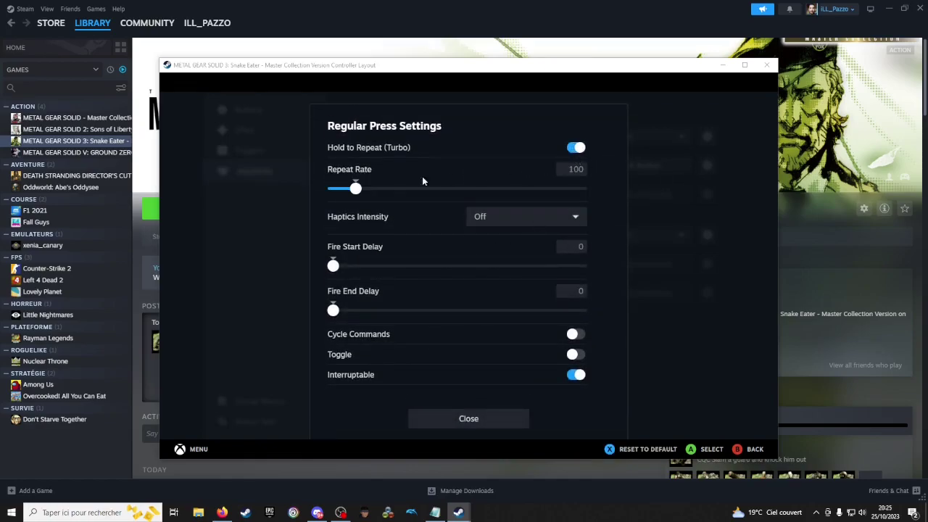
Set the turbo Repeat Rate of the right joystick's Click command to 10 and return to the Joysticks settings
{"action": "left_click", "coordinate": [567, 172]}
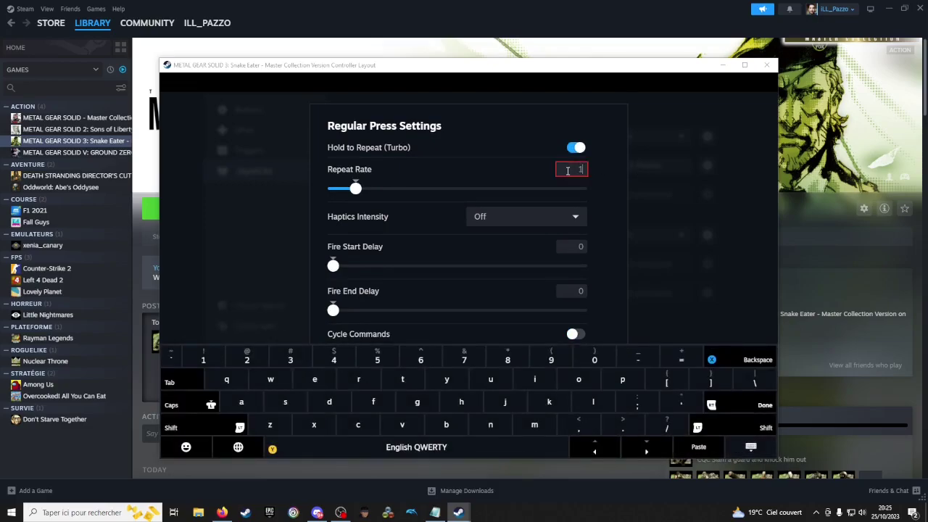
{"action": "key", "text": "BackSpace"}
{"action": "key", "text": "Return"}
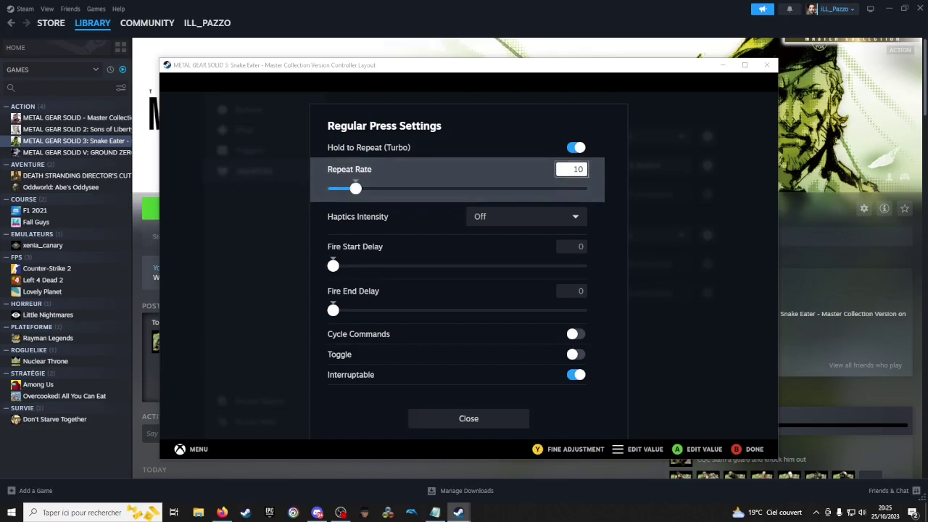
{"action": "key", "text": "Escape"}
{"action": "key", "text": "Escape"}
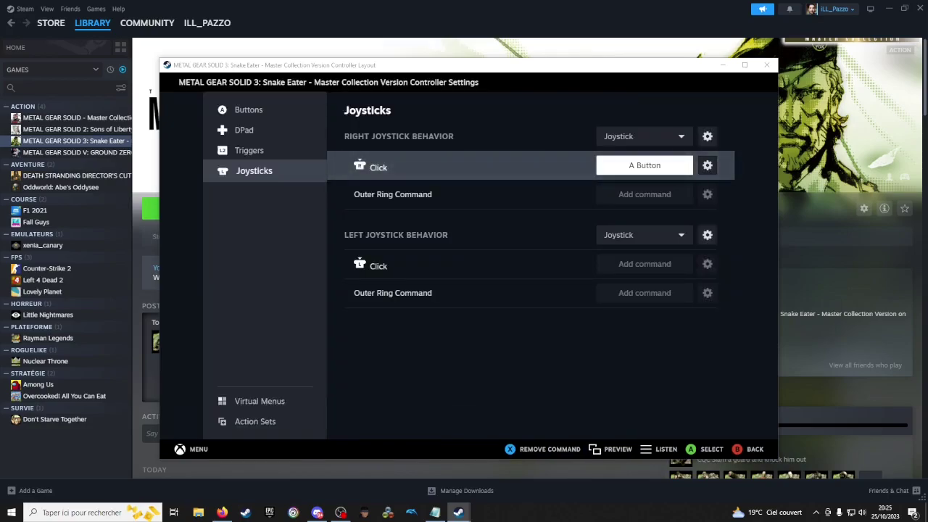